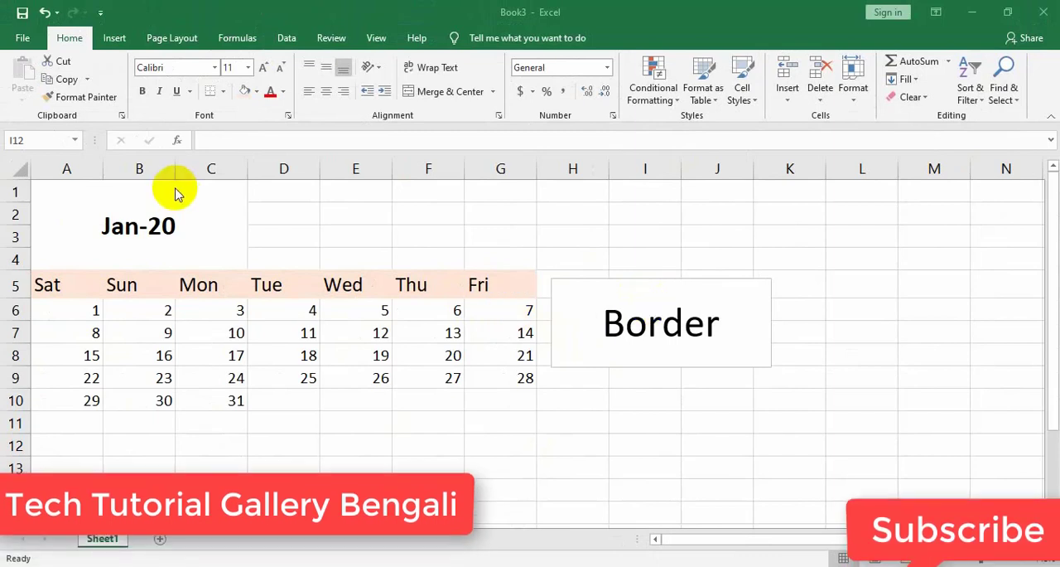
# Check how the calendar sheet looks in the print preview and return to the worksheet
pyautogui.moveTo(306, 310); pyautogui.dragTo(310, 332)
pyautogui.click(286, 405)
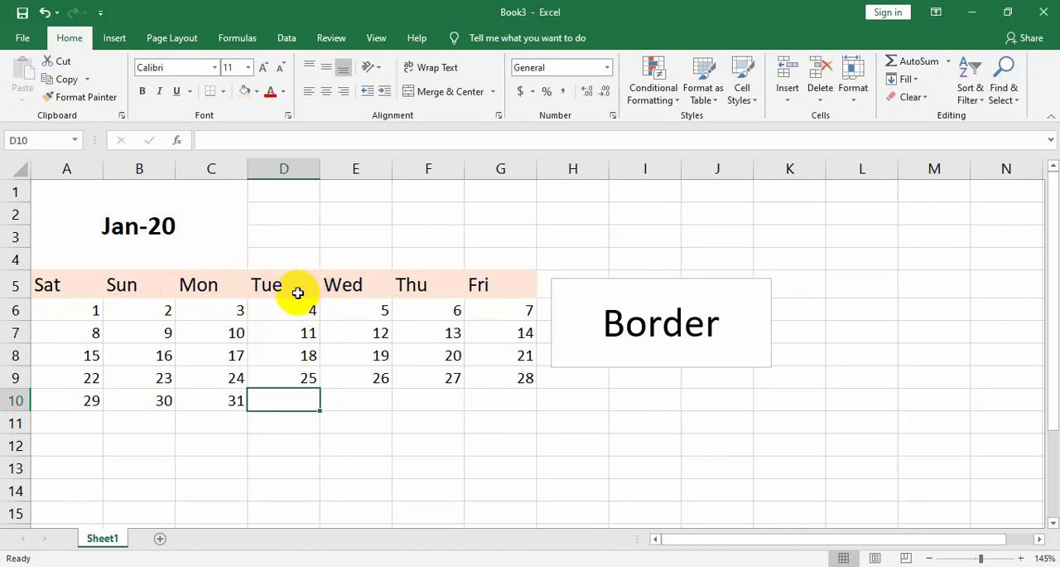
pyautogui.click(22, 38)
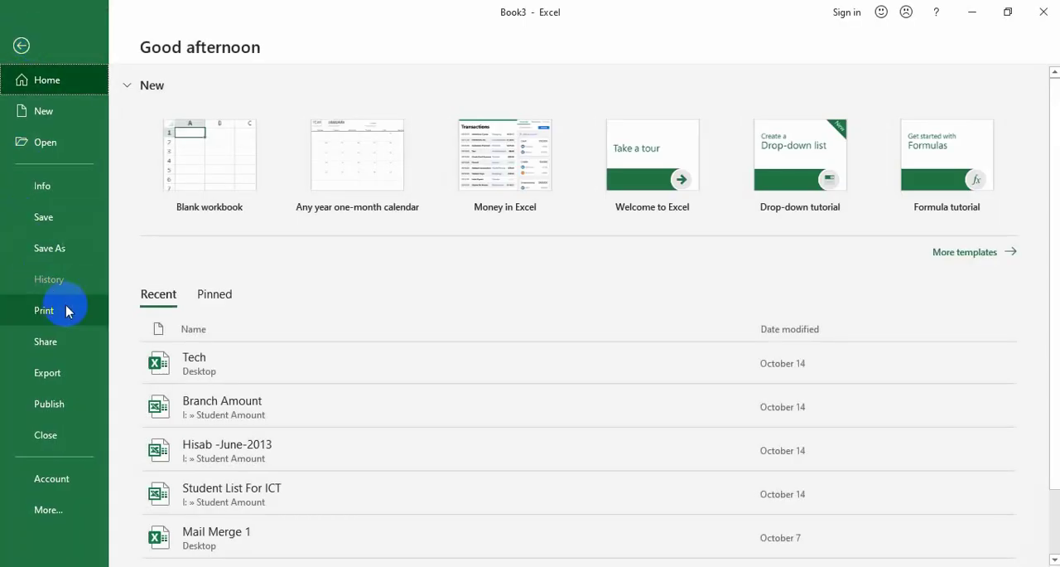
pyautogui.click(67, 310)
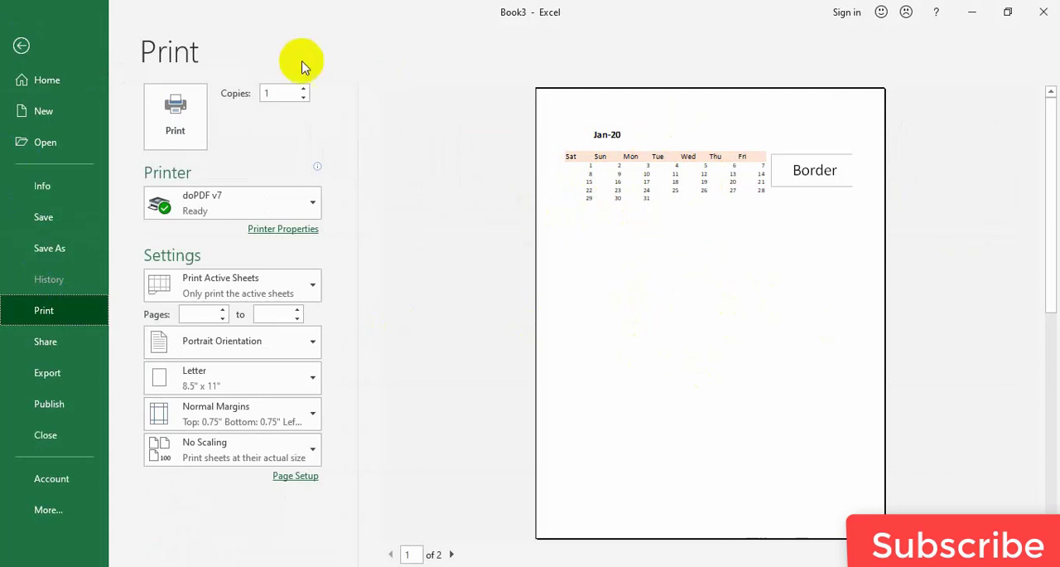
pyautogui.click(19, 44)
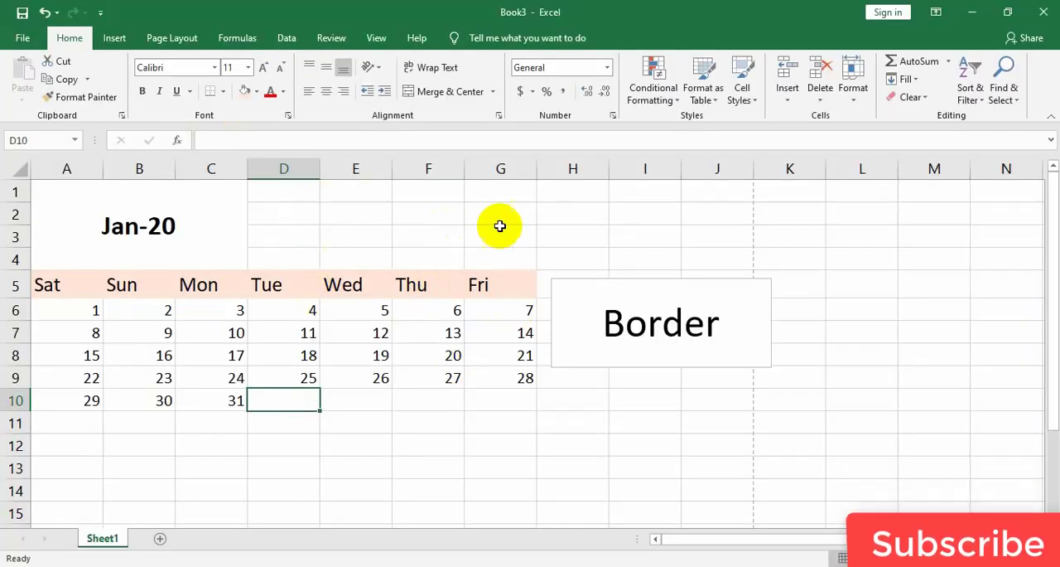
pyautogui.click(419, 434)
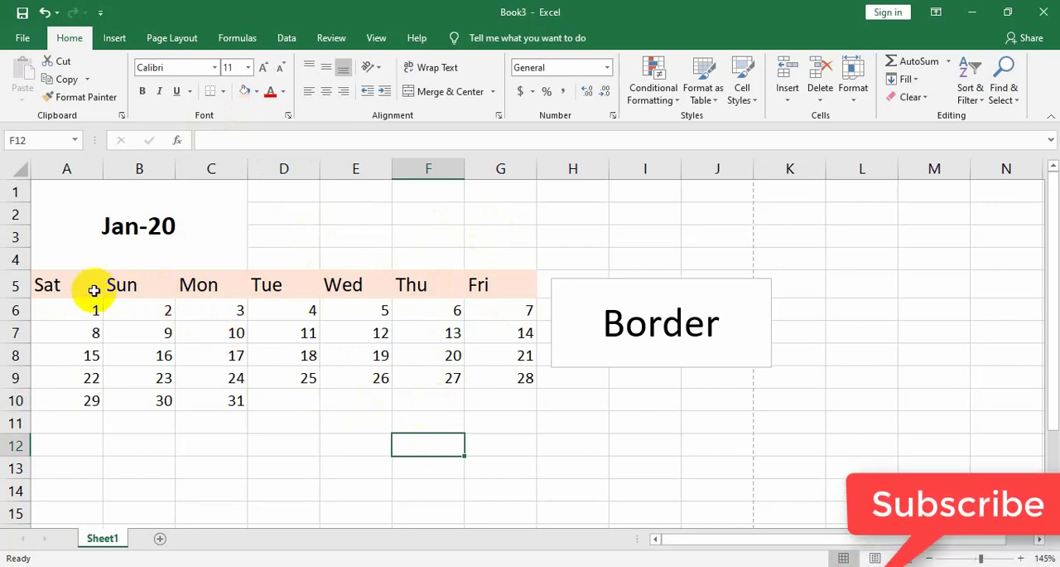
# Apply All Borders to the calendar range A5:G10
pyautogui.click(46, 286)
pyautogui.moveTo(46, 286); pyautogui.dragTo(486, 403)
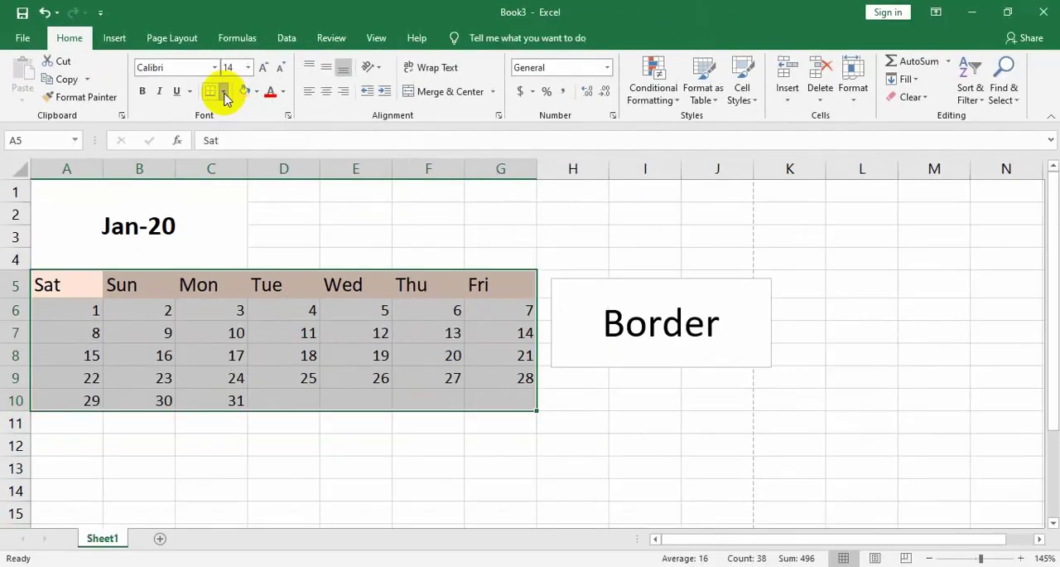
pyautogui.click(257, 105)
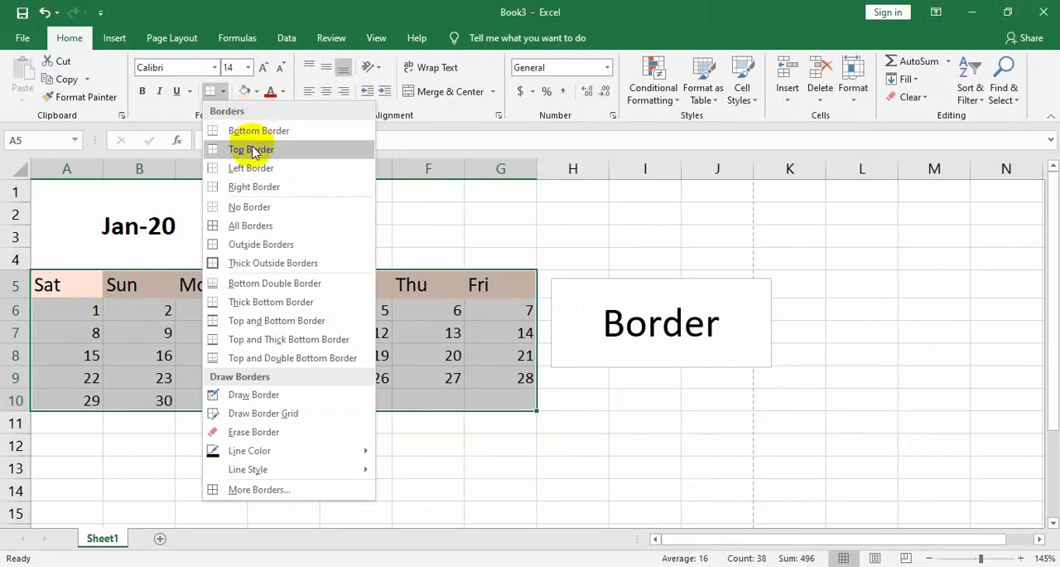
pyautogui.click(255, 225)
pyautogui.click(352, 355)
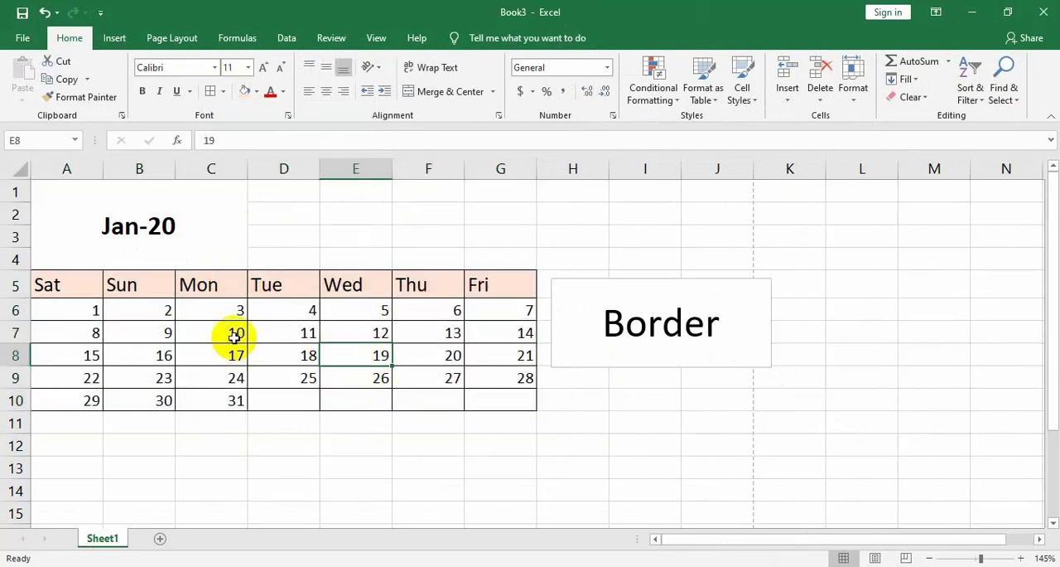
# Check the bordered calendar in the print preview and return to the worksheet
pyautogui.click(23, 40)
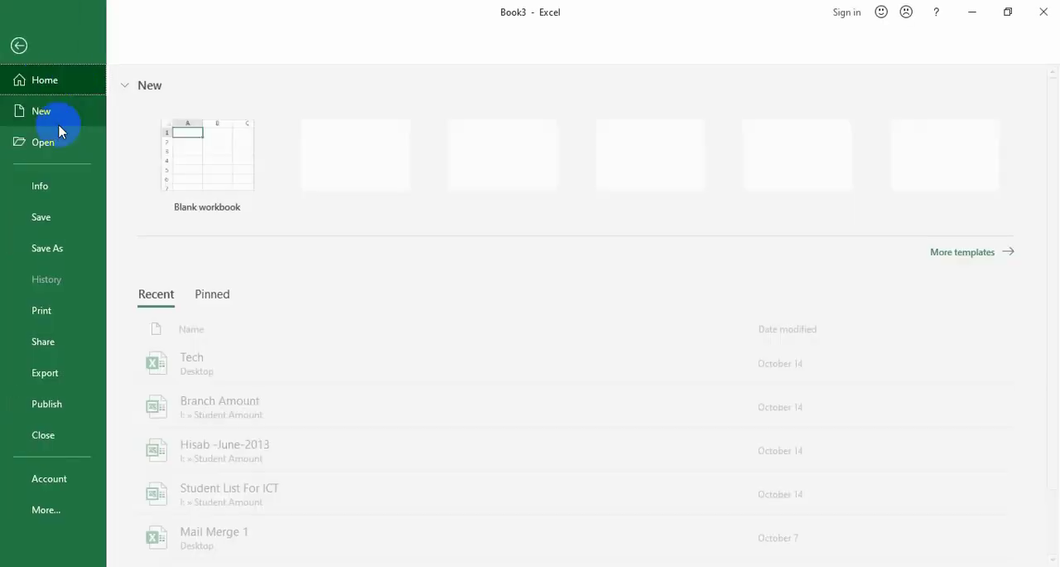
pyautogui.click(44, 310)
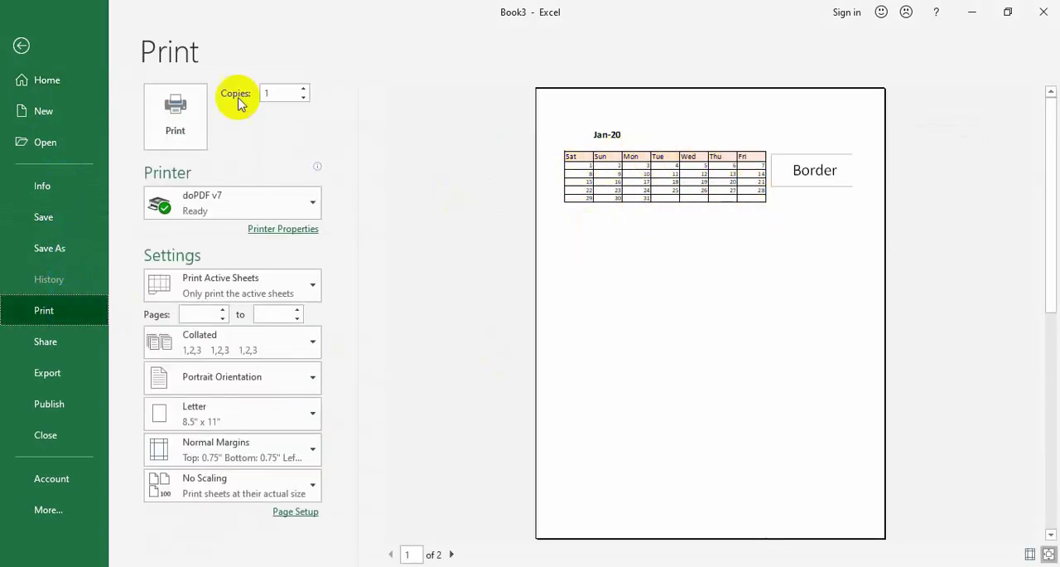
pyautogui.click(21, 45)
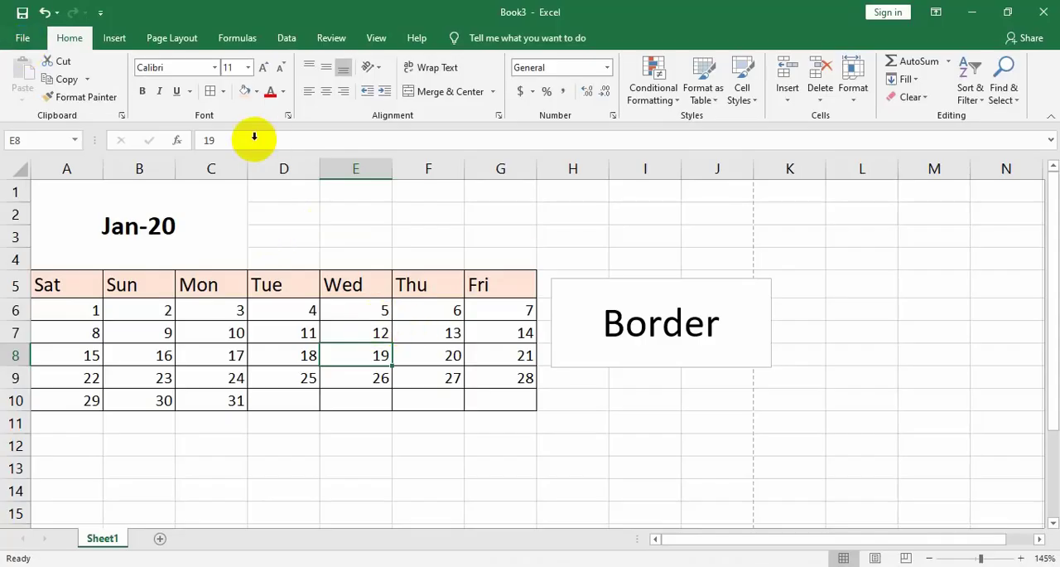
# Open the detailed border settings in Format Cells for the calendar range A5:G10
pyautogui.moveTo(101, 284); pyautogui.dragTo(489, 403)
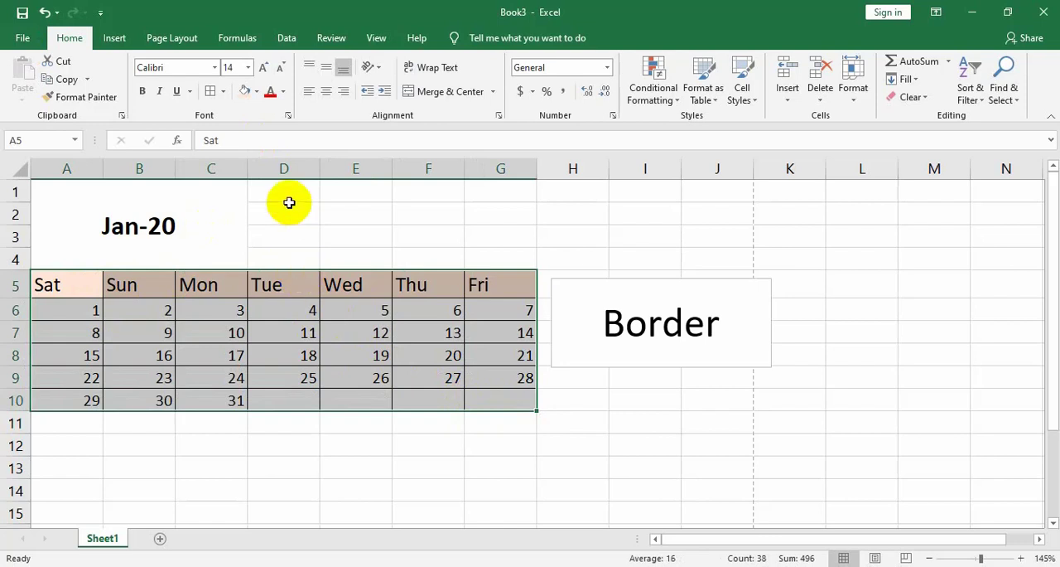
pyautogui.click(222, 92)
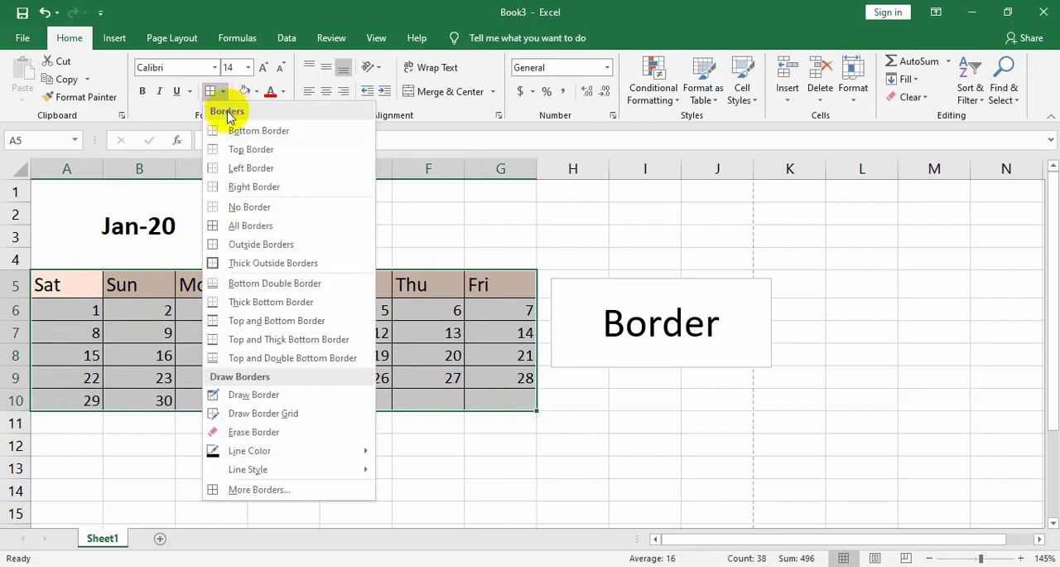
pyautogui.click(265, 489)
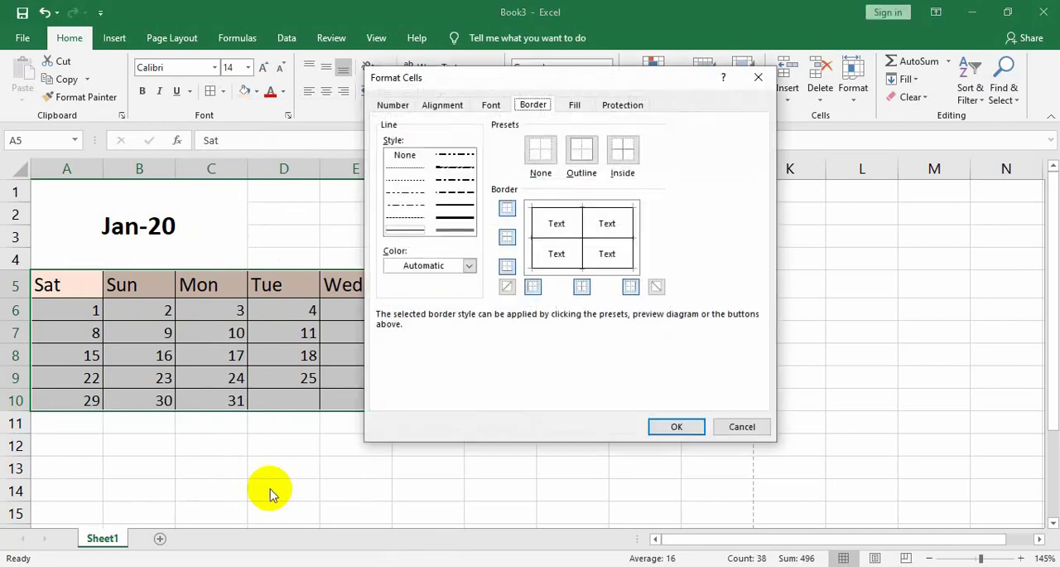
pyautogui.moveTo(553, 81); pyautogui.dragTo(486, 39)
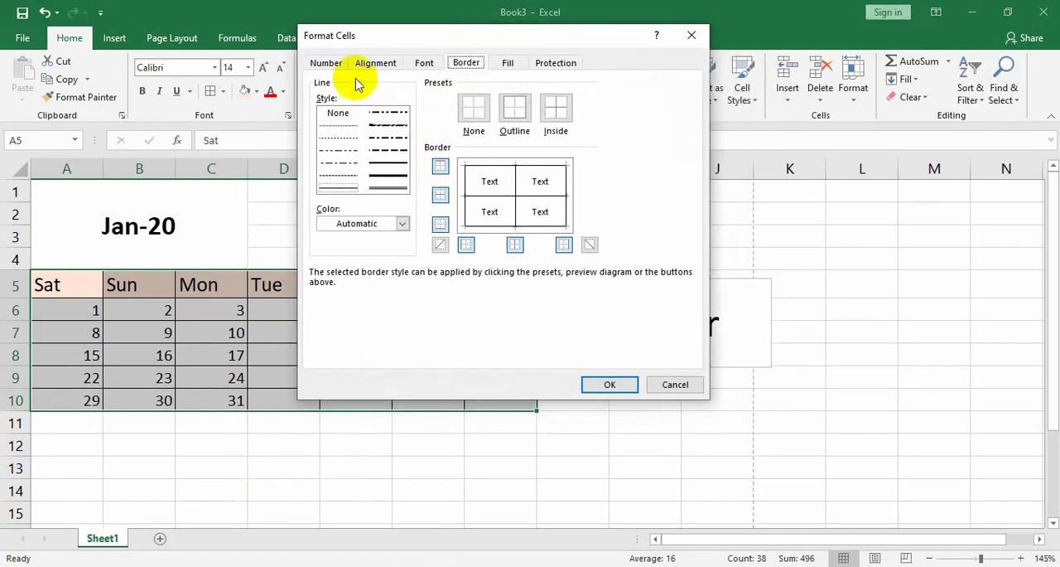
# Look through the Number, Alignment and Font settings in Format Cells, ending back at the Border settings
pyautogui.click(334, 66)
pyautogui.click(373, 64)
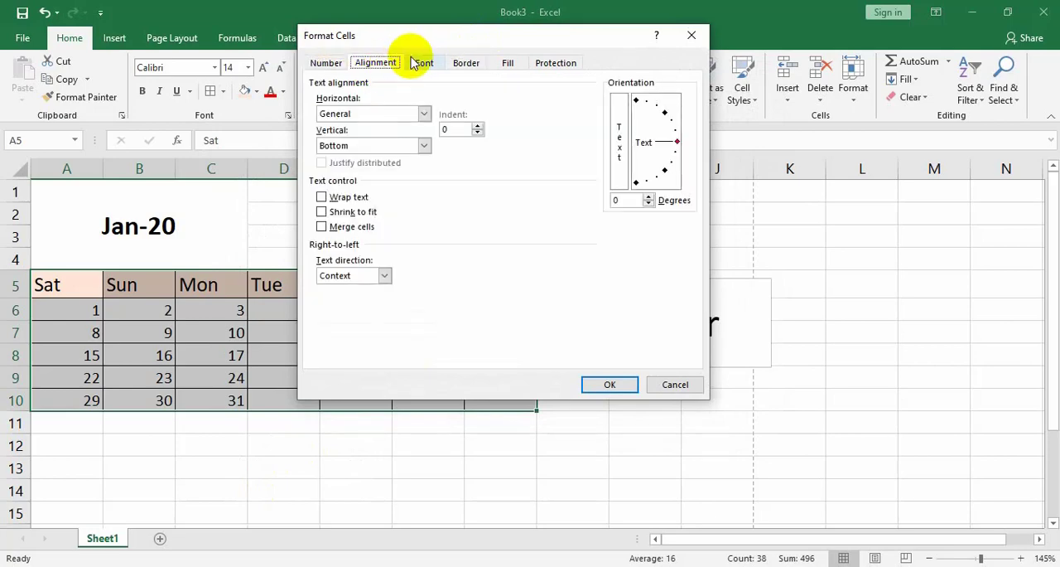
pyautogui.click(419, 63)
pyautogui.click(324, 66)
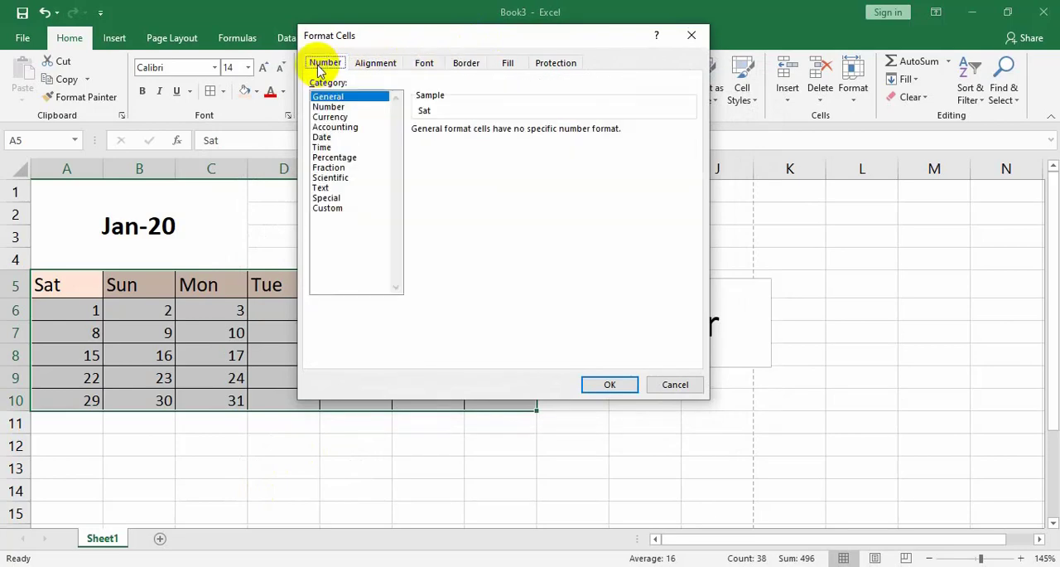
pyautogui.click(368, 63)
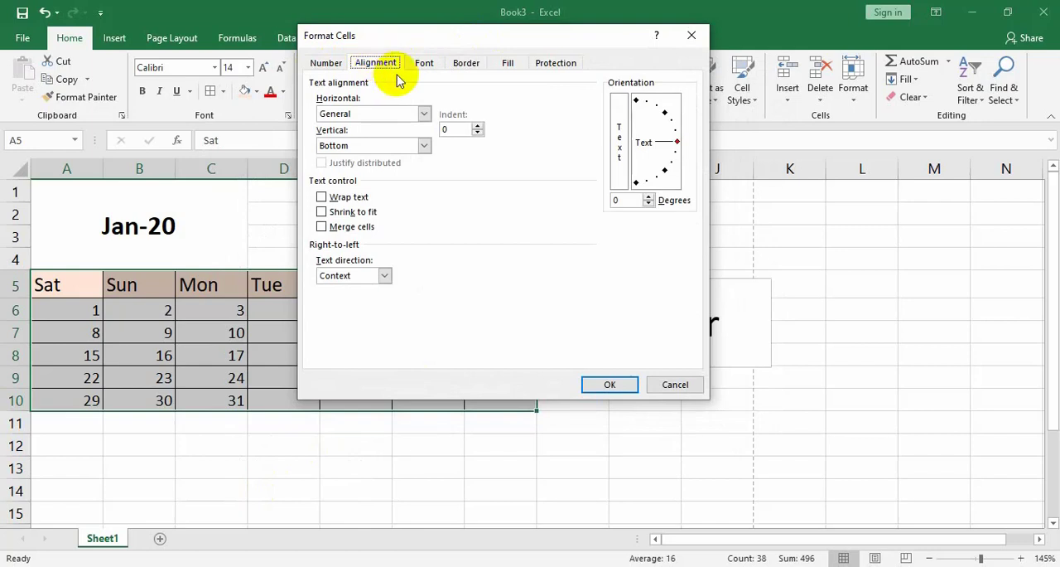
pyautogui.click(468, 65)
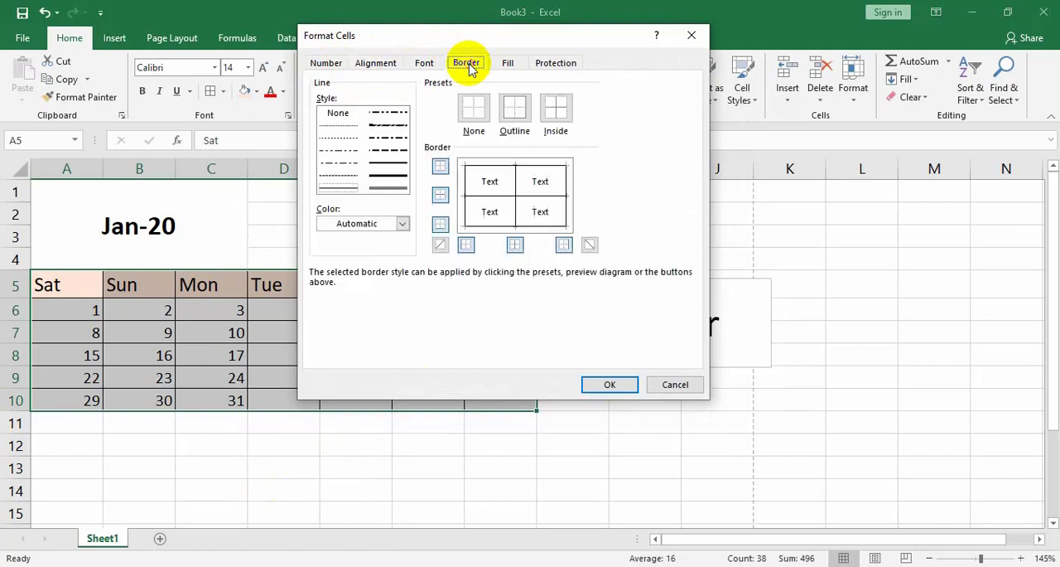
# Choose the thick solid line style and a dark blue line color for the calendar's borders
pyautogui.click(384, 182)
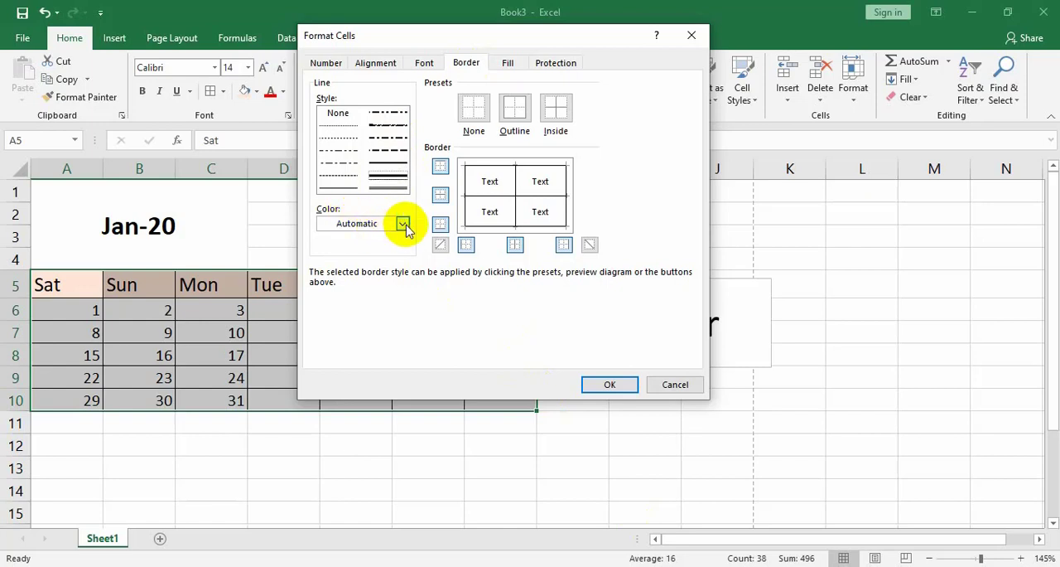
pyautogui.click(403, 223)
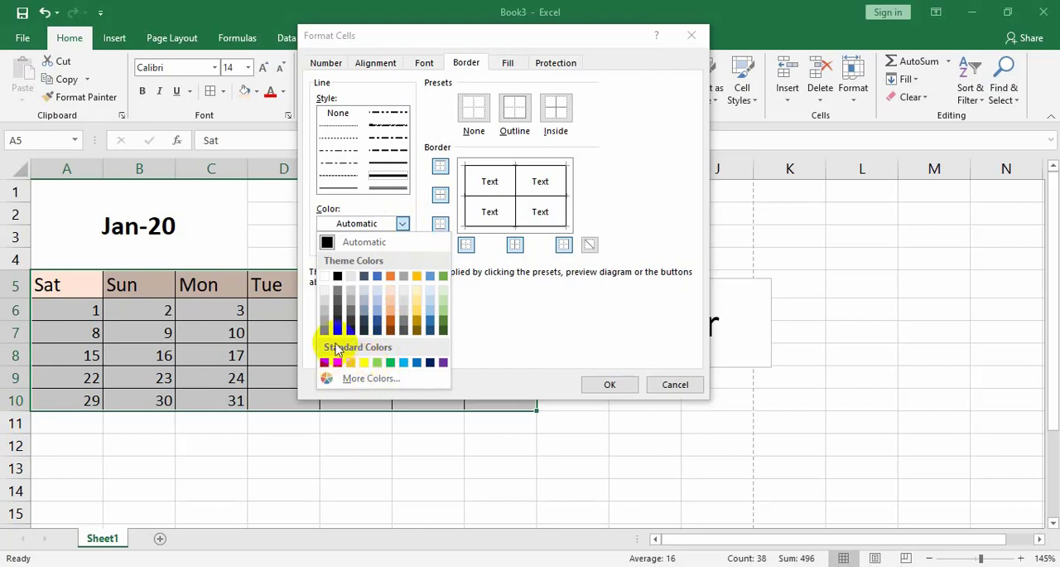
pyautogui.click(376, 329)
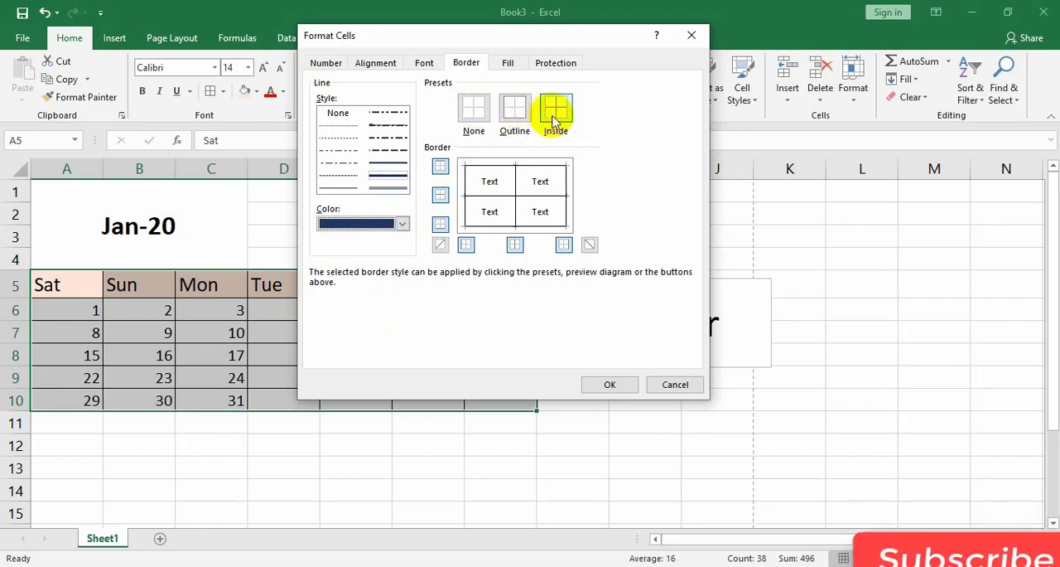
# Try the None, Outline and Inside border presets with the thick dark blue line
pyautogui.click(475, 106)
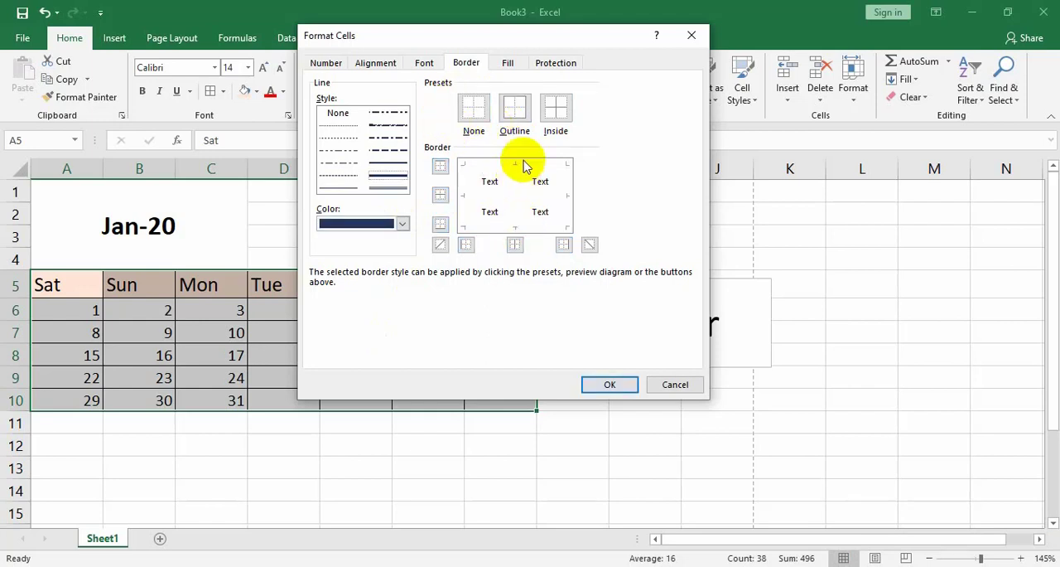
pyautogui.click(514, 110)
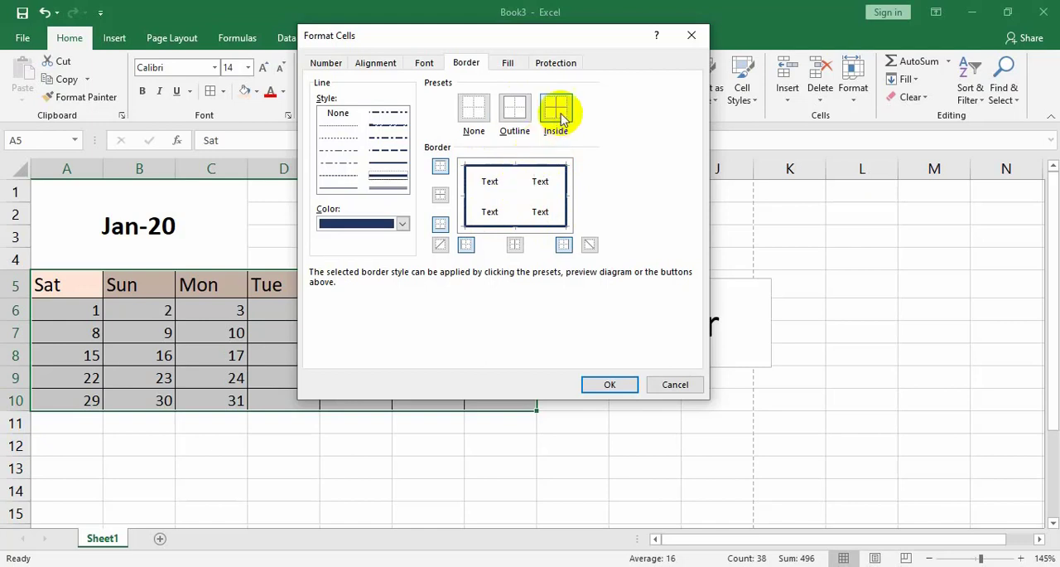
pyautogui.click(474, 112)
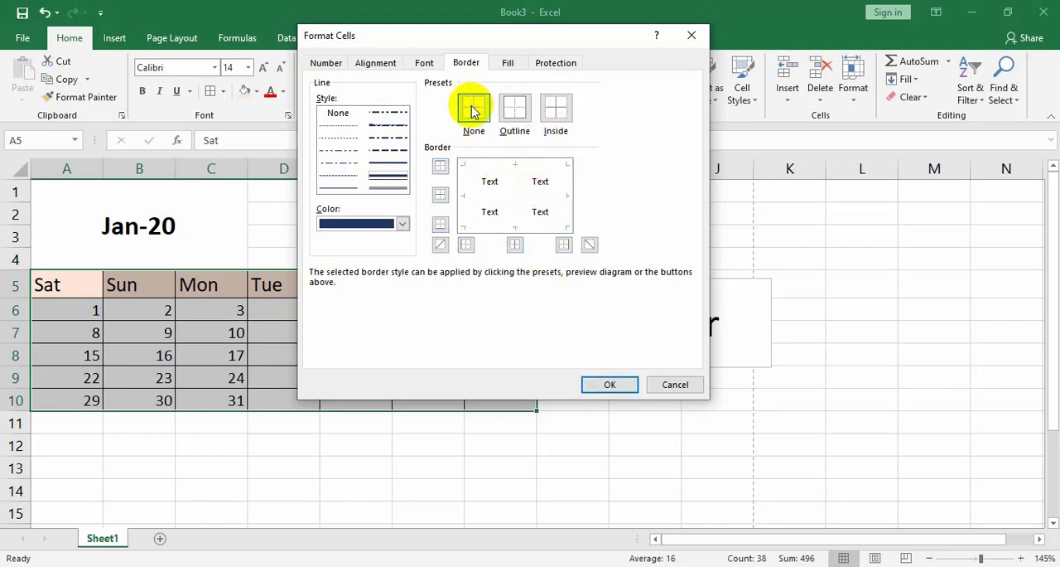
pyautogui.click(516, 113)
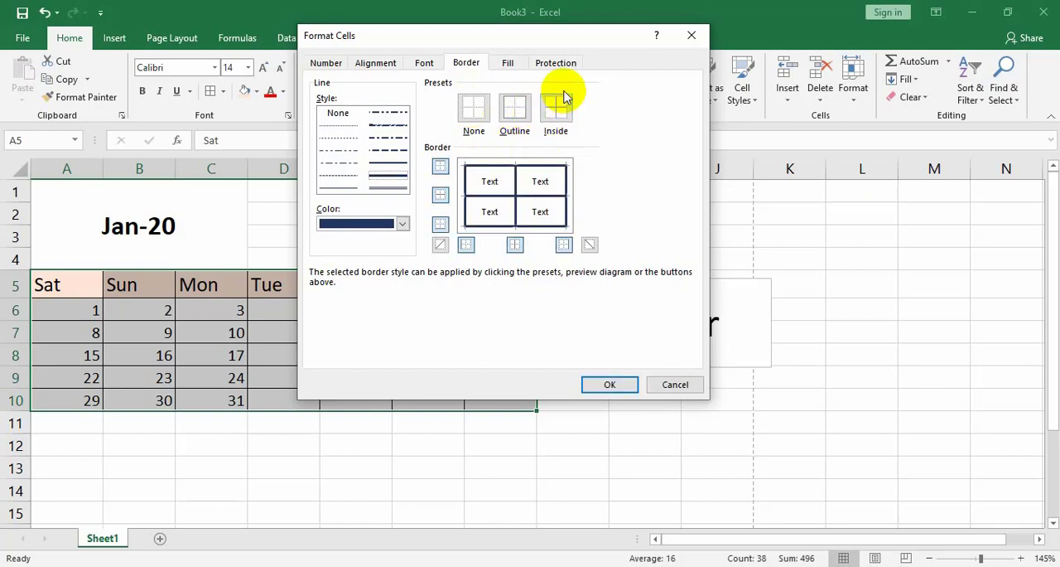
# Clear the existing borders of A5:G10 and apply thick dark blue inside and outline borders
pyautogui.click(473, 107)
pyautogui.click(558, 105)
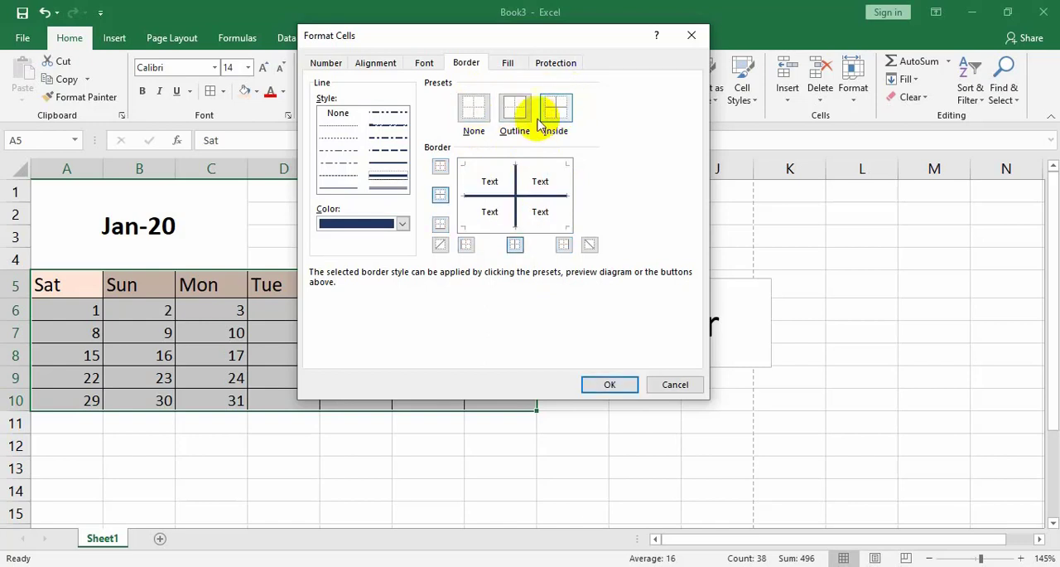
pyautogui.click(517, 109)
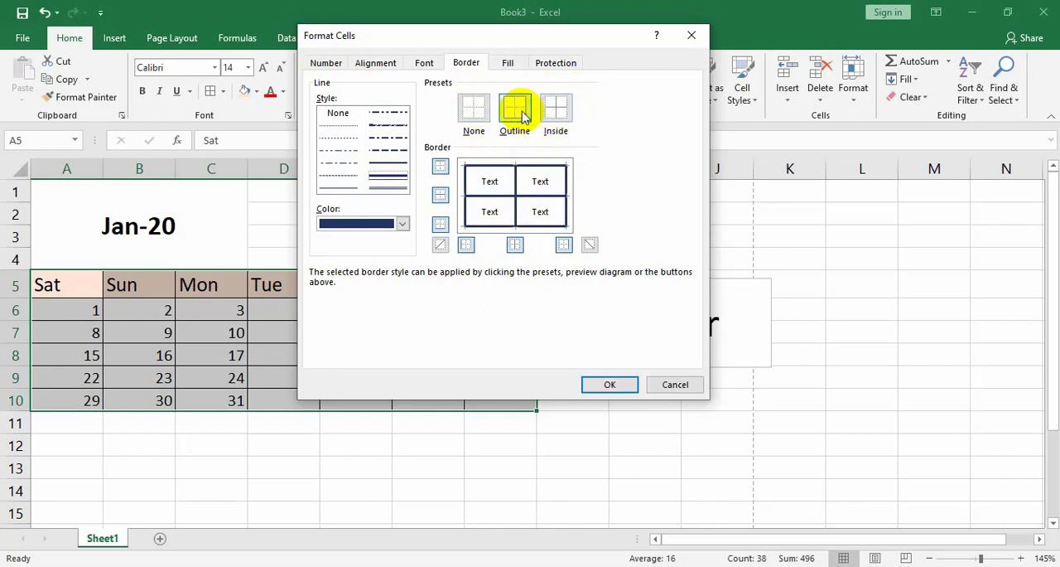
pyautogui.click(609, 383)
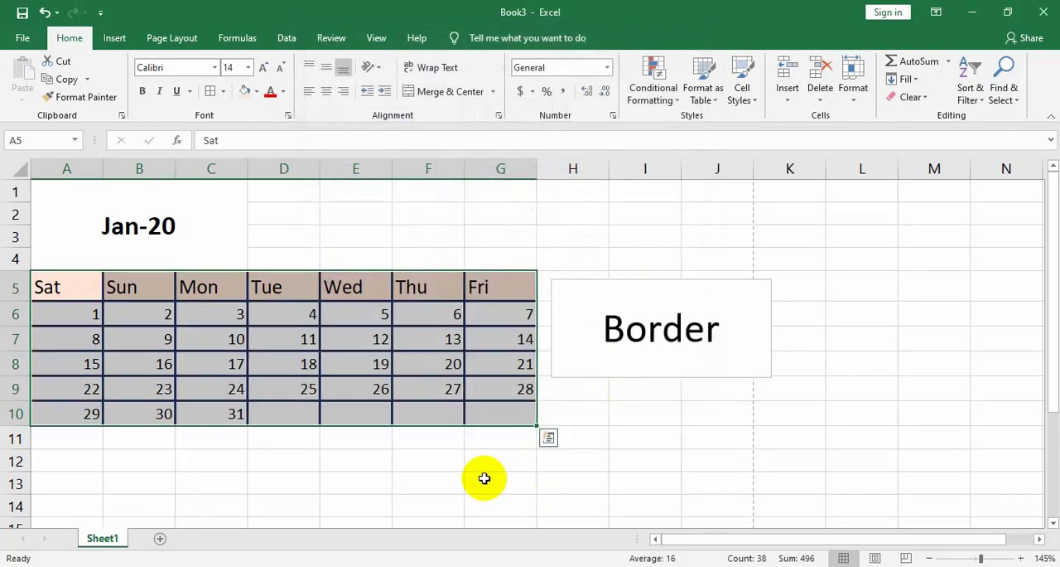
pyautogui.click(484, 478)
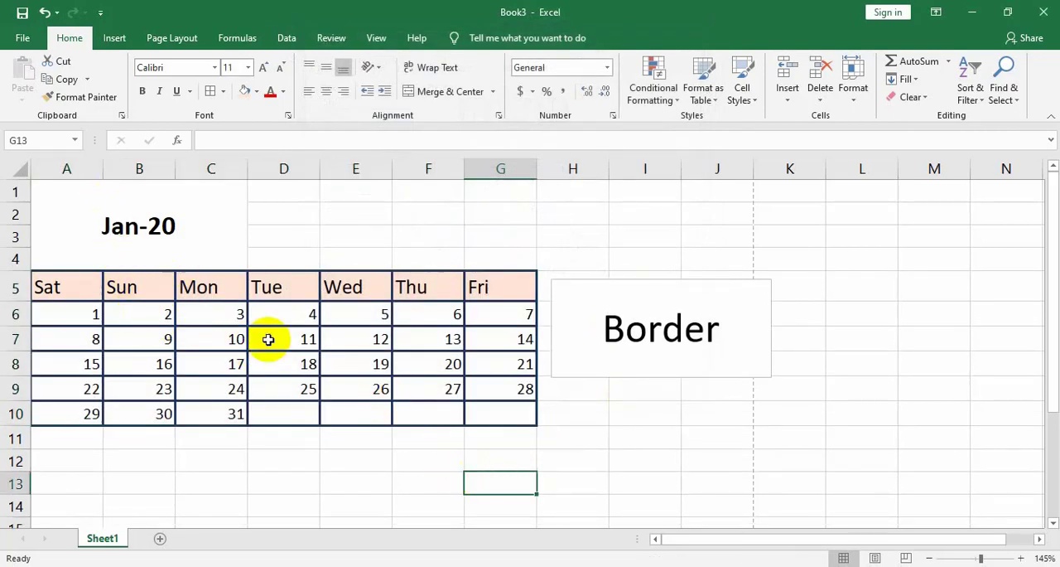
# Apply a thick dark blue outline border to the merged Jan-20 title cell
pyautogui.click(185, 211)
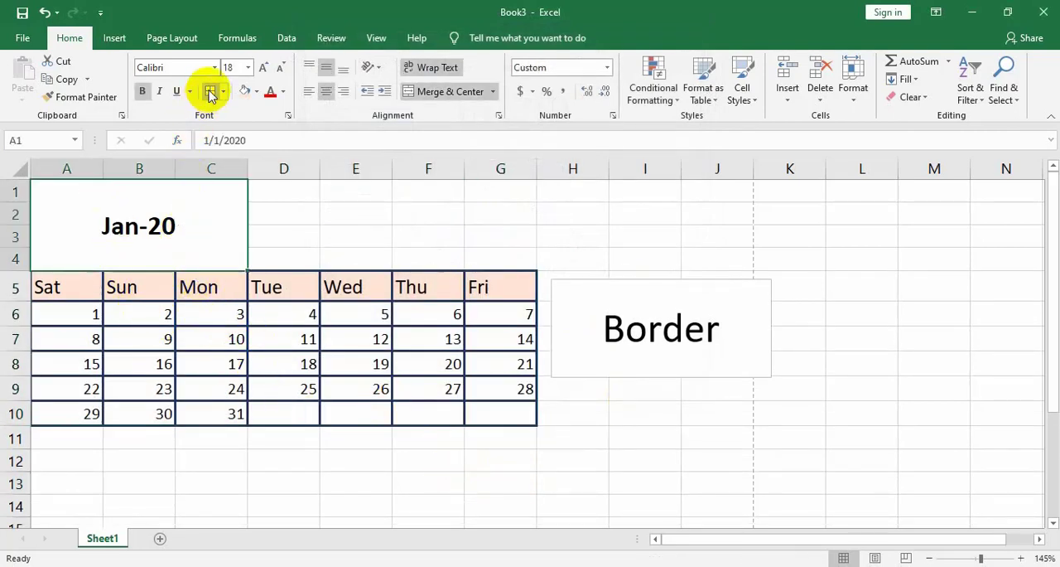
pyautogui.hotkey('ctrl', '1')
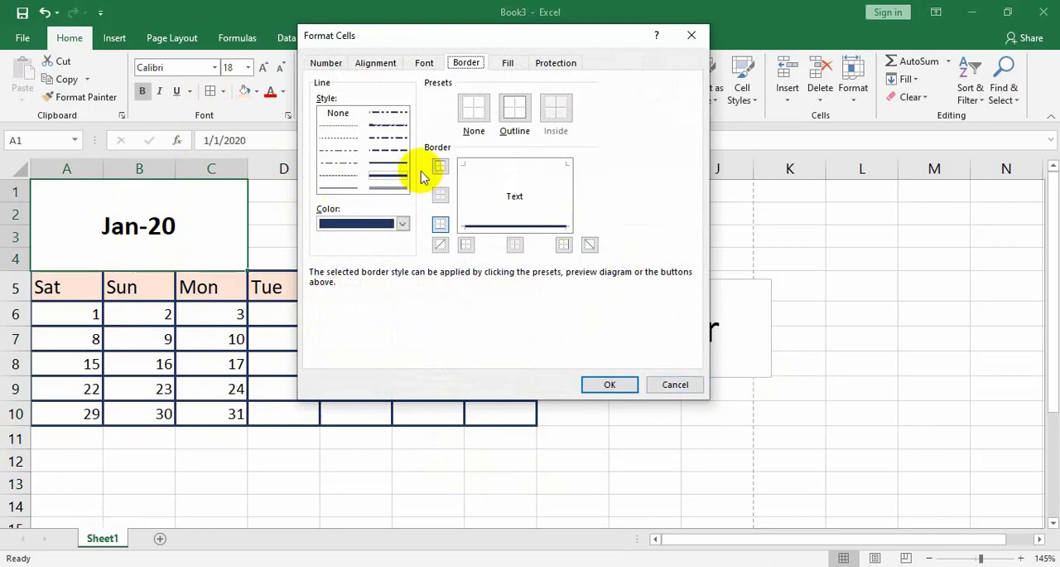
pyautogui.click(513, 108)
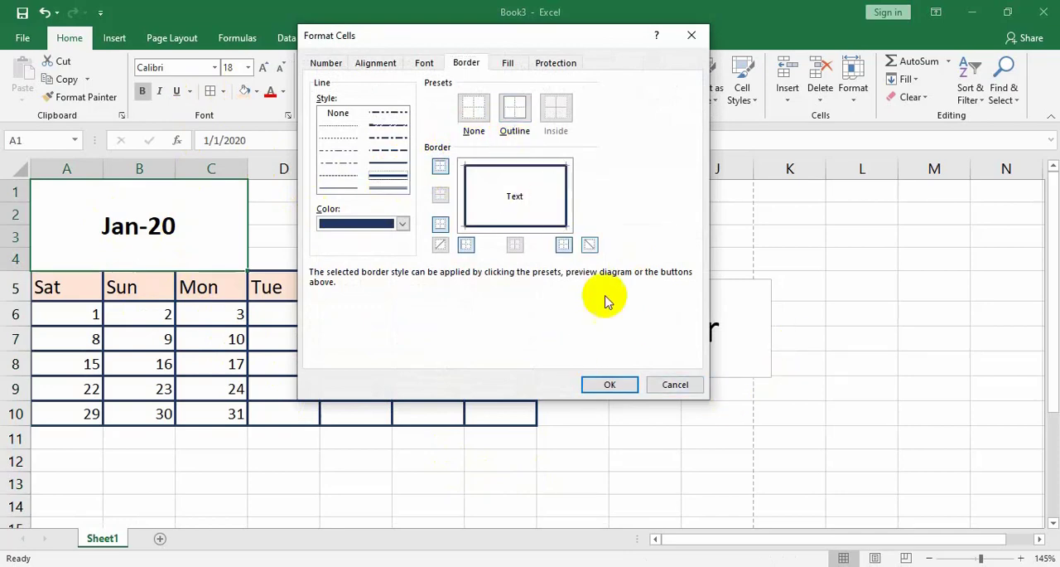
pyautogui.click(609, 384)
pyautogui.click(608, 422)
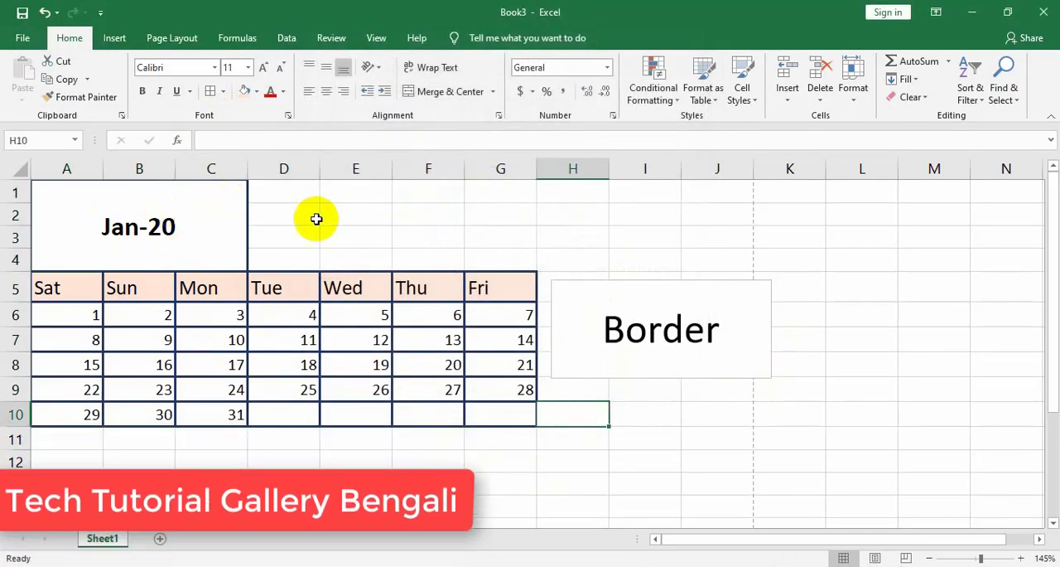
# Fill the merged Jan-20 title cell with a light green theme color
pyautogui.click(142, 239)
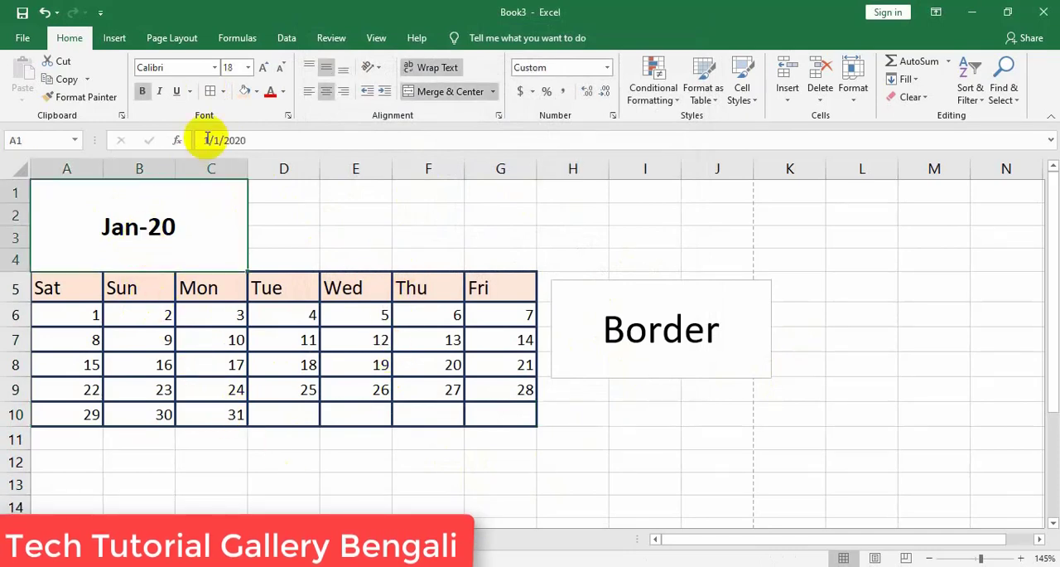
pyautogui.click(256, 91)
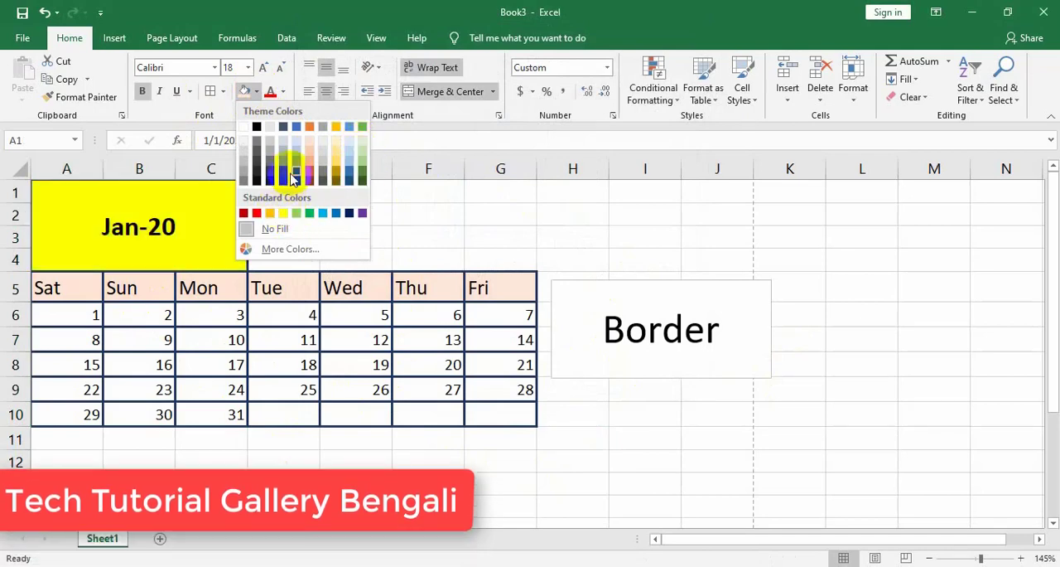
pyautogui.click(365, 160)
pyautogui.click(372, 219)
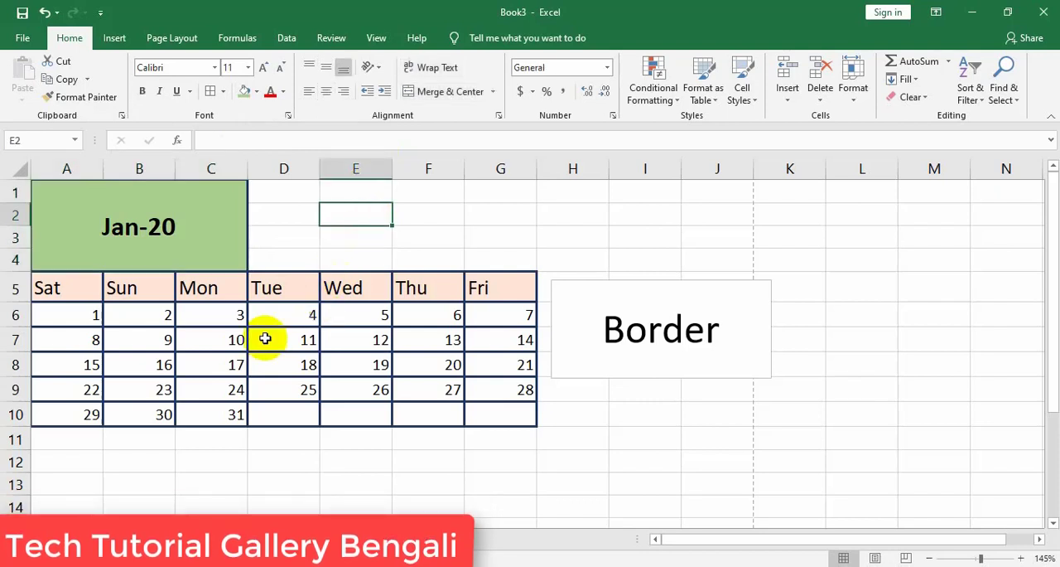
# Change the fill of the weekday header cells A5:G5 to a deeper shade of orange
pyautogui.moveTo(94, 292); pyautogui.dragTo(501, 287)
pyautogui.click(256, 91)
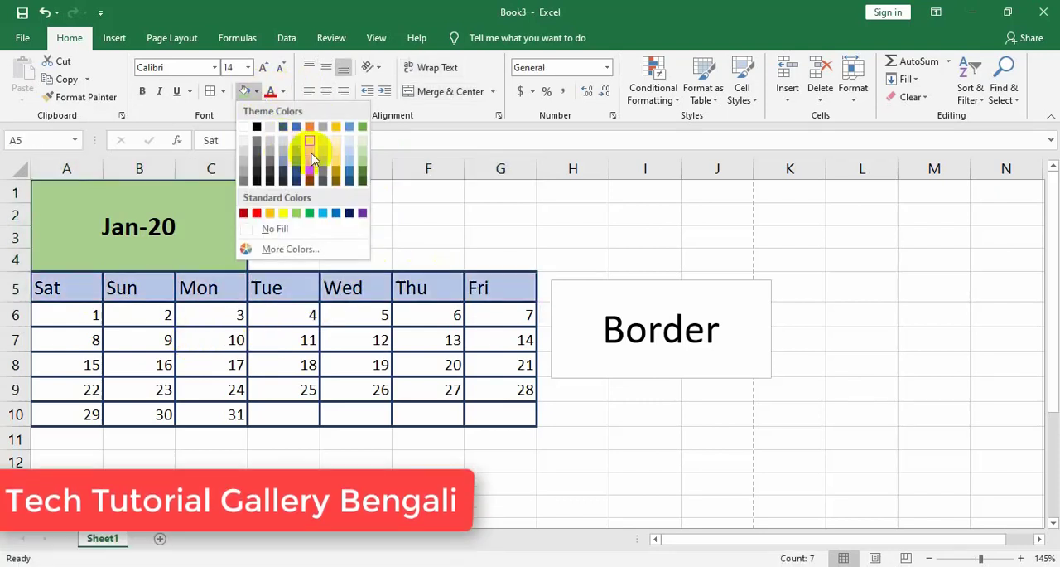
pyautogui.click(312, 159)
pyautogui.click(402, 232)
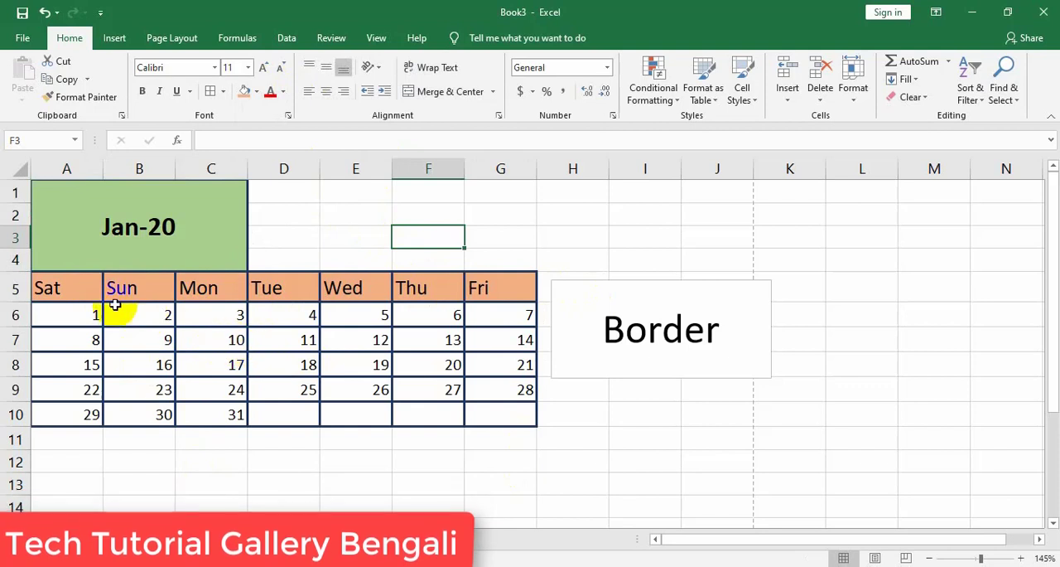
# Clear the existing borders of A5:G10 and apply only red double-line inside borders
pyautogui.click(76, 288)
pyautogui.moveTo(77, 288); pyautogui.dragTo(473, 407)
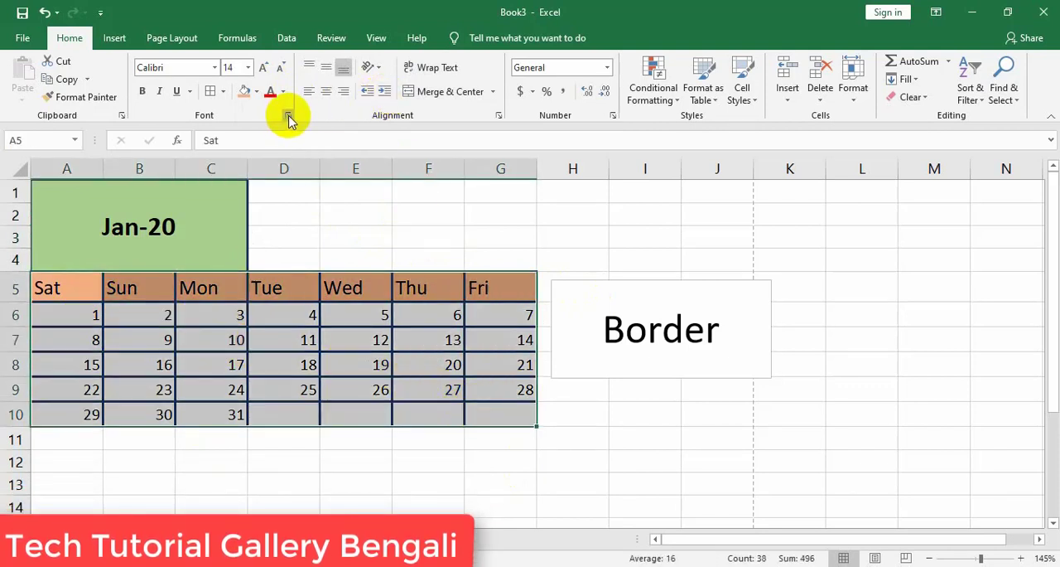
pyautogui.click(222, 91)
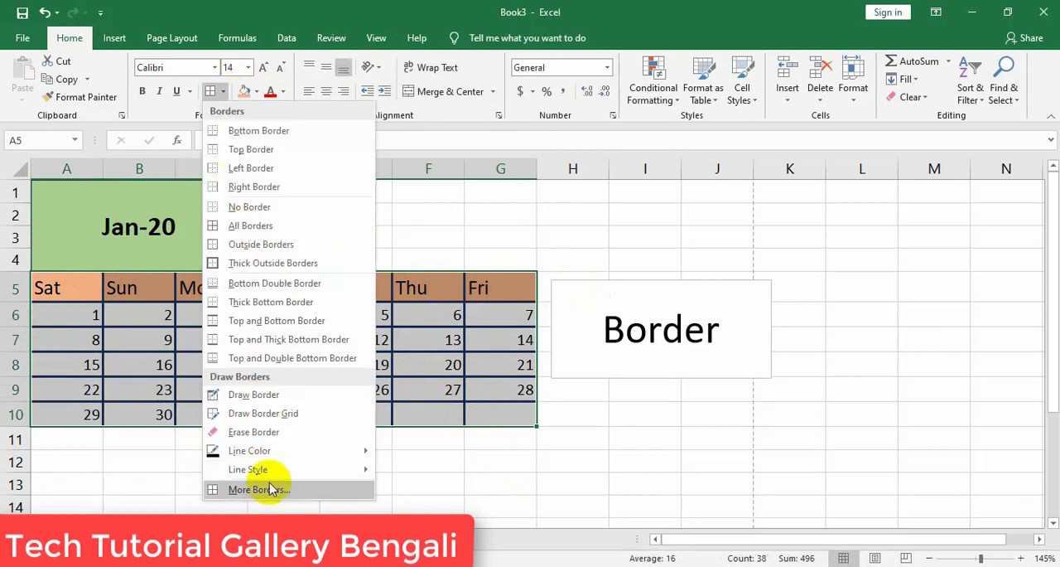
pyautogui.click(259, 489)
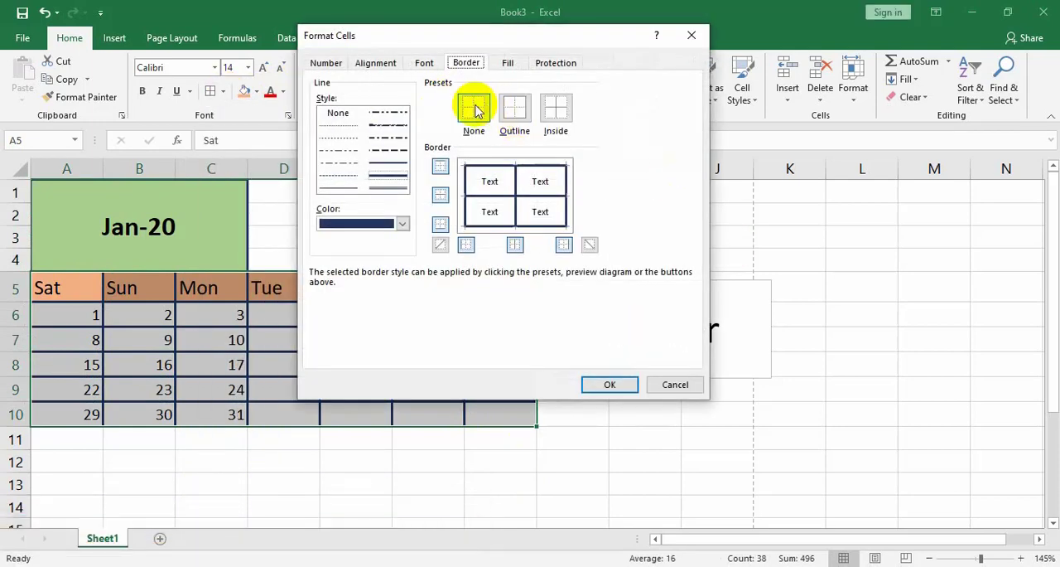
pyautogui.click(476, 110)
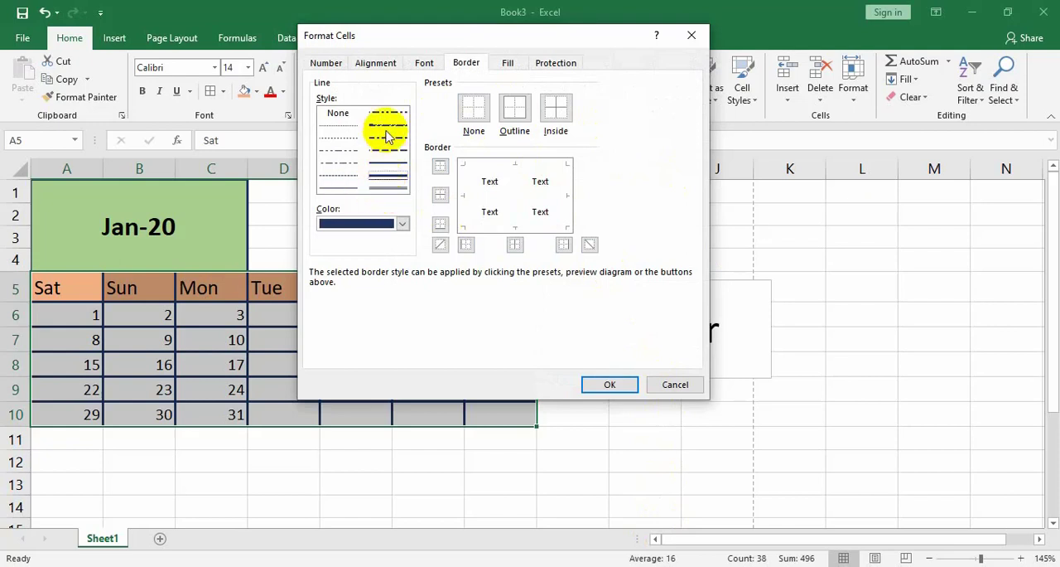
pyautogui.click(386, 188)
pyautogui.click(403, 224)
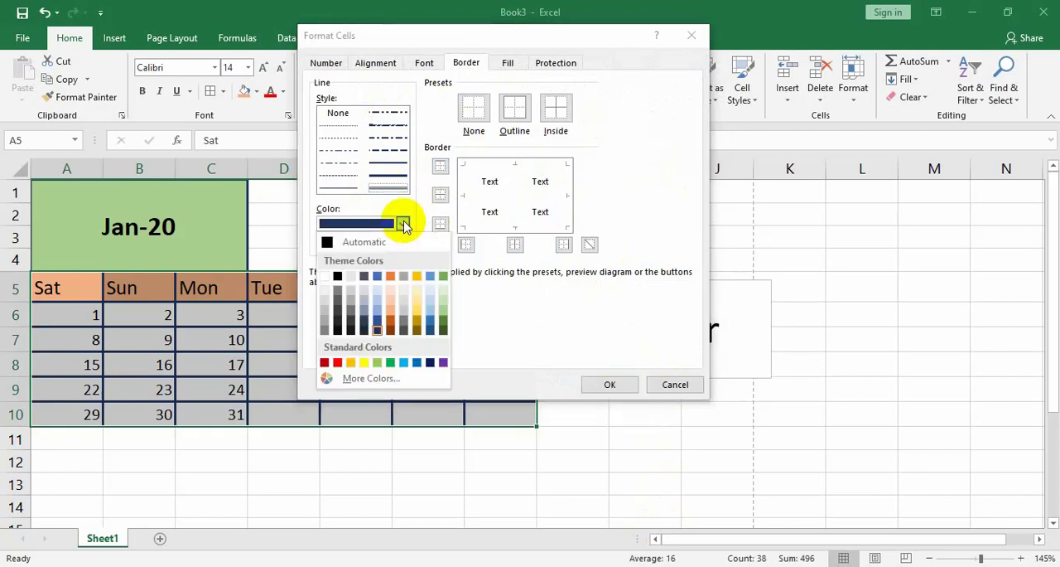
pyautogui.click(341, 364)
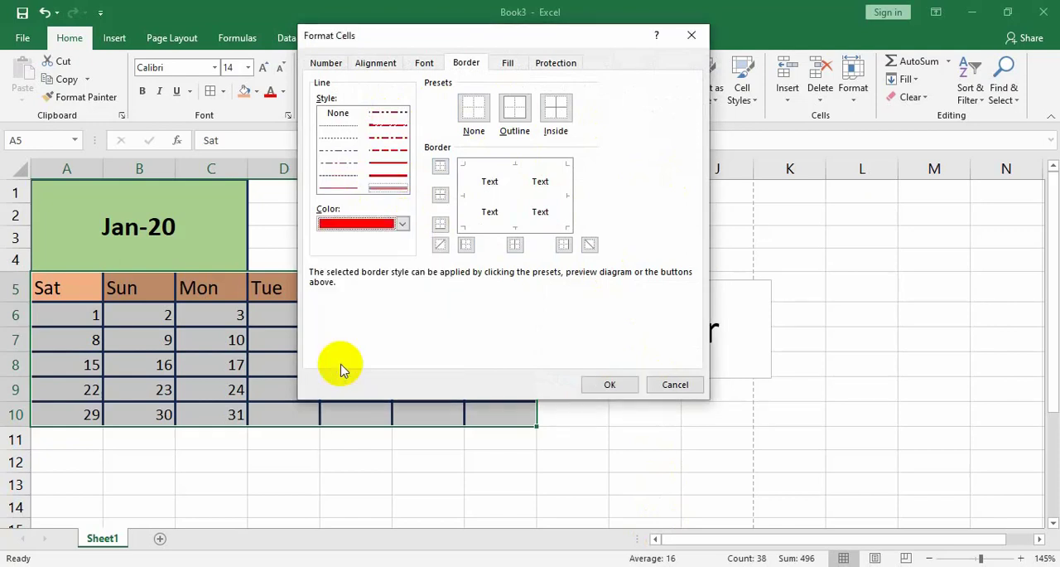
pyautogui.click(555, 114)
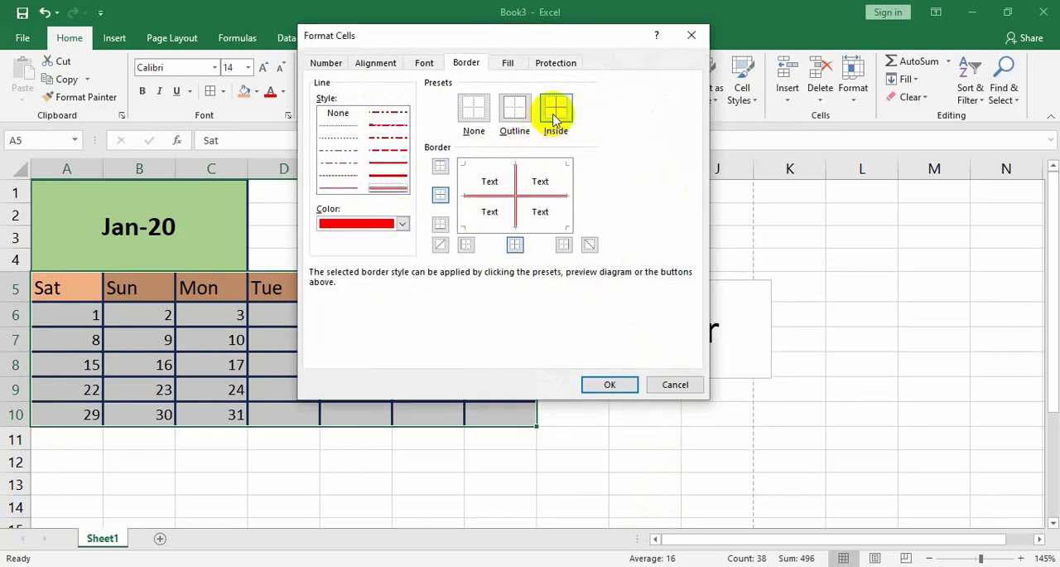
pyautogui.click(610, 383)
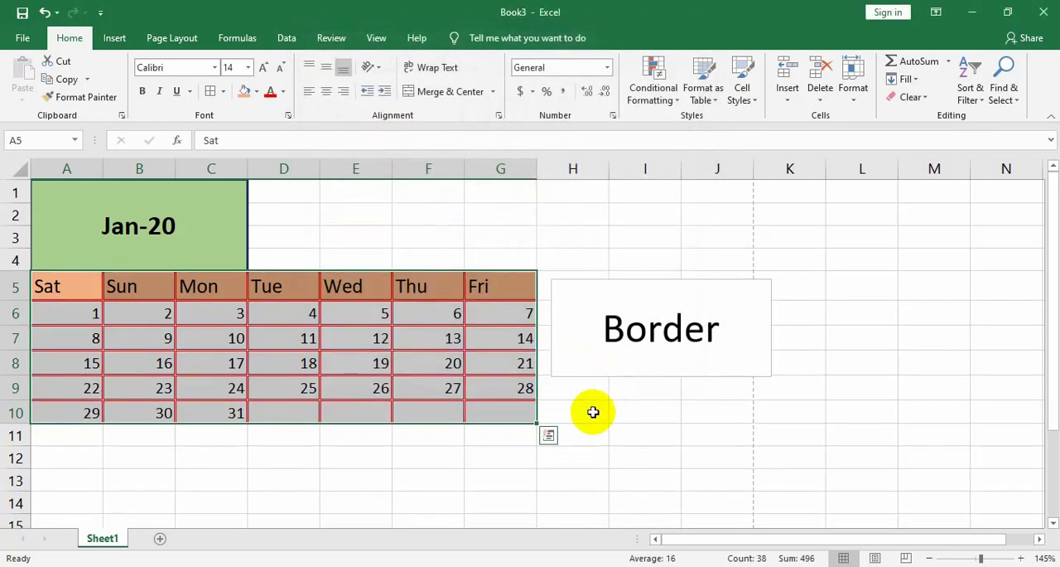
pyautogui.click(591, 411)
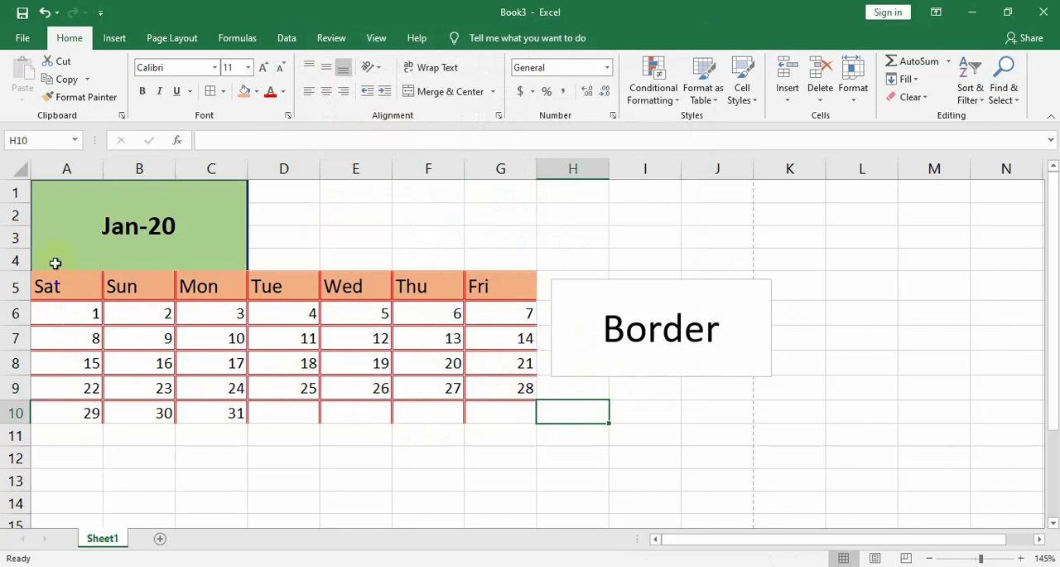
# Remove all borders from the calendar range A5:G10
pyautogui.moveTo(74, 282); pyautogui.dragTo(525, 416)
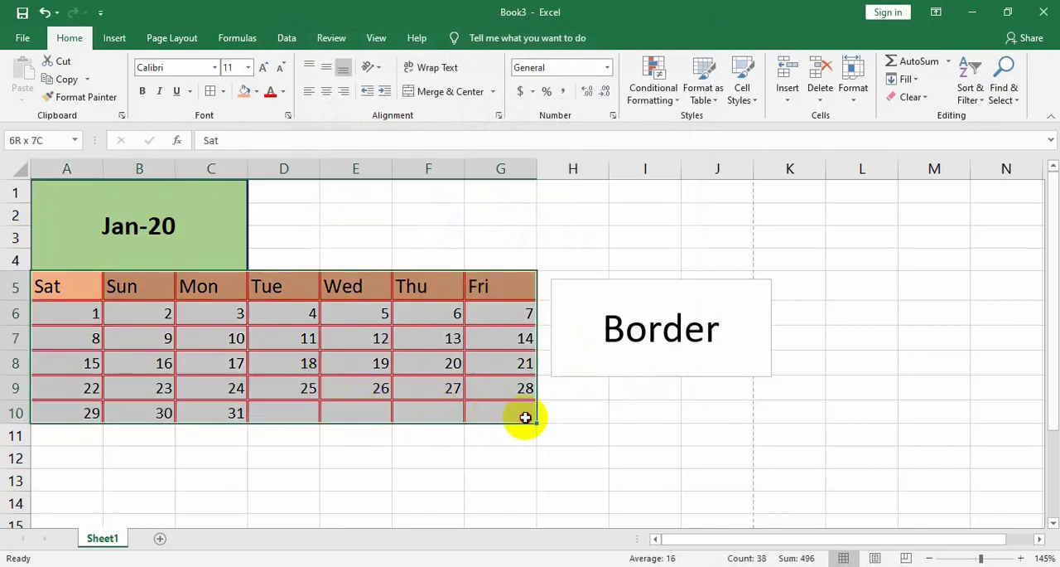
pyautogui.click(223, 91)
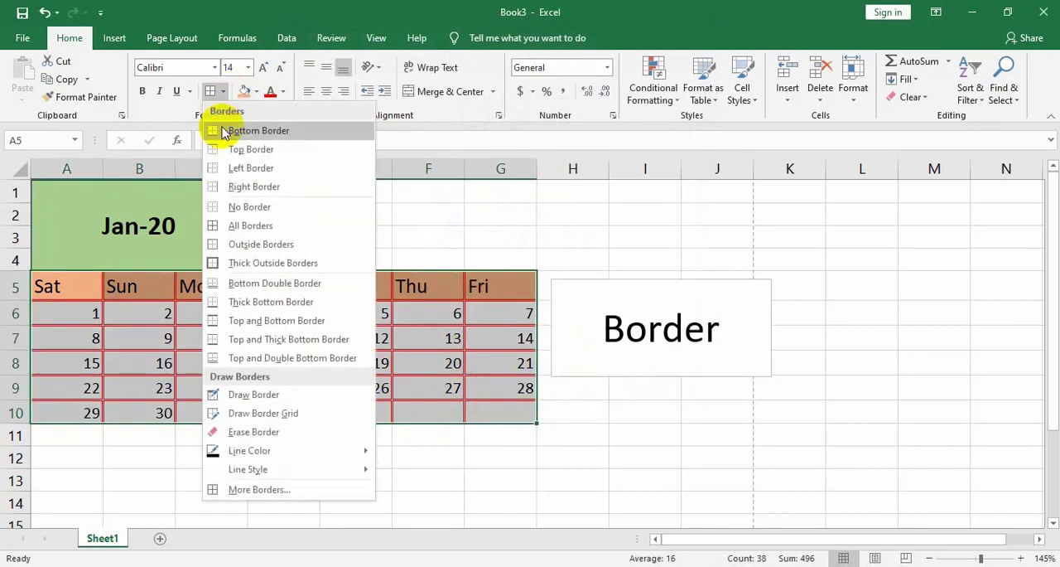
pyautogui.click(256, 205)
pyautogui.click(437, 252)
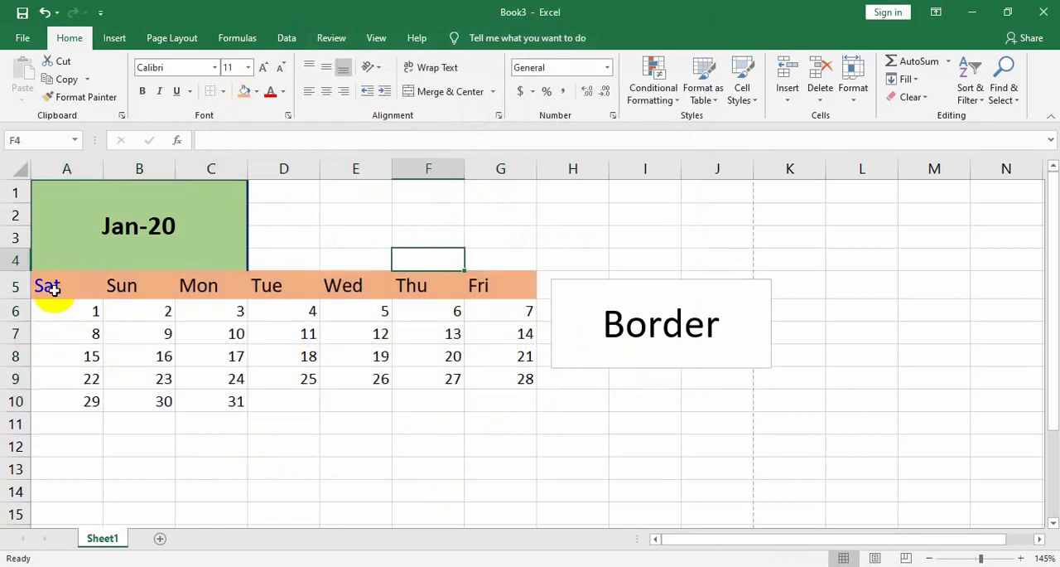
# Set a thick solid dark blue outline border for the calendar range A5:G10
pyautogui.moveTo(47, 285); pyautogui.dragTo(503, 412)
pyautogui.click(222, 91)
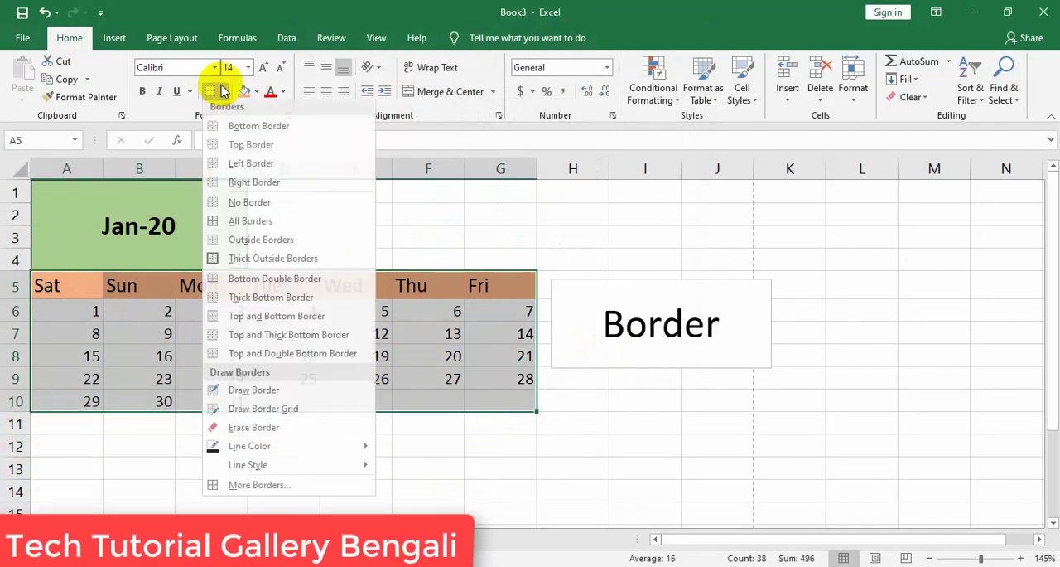
pyautogui.click(266, 488)
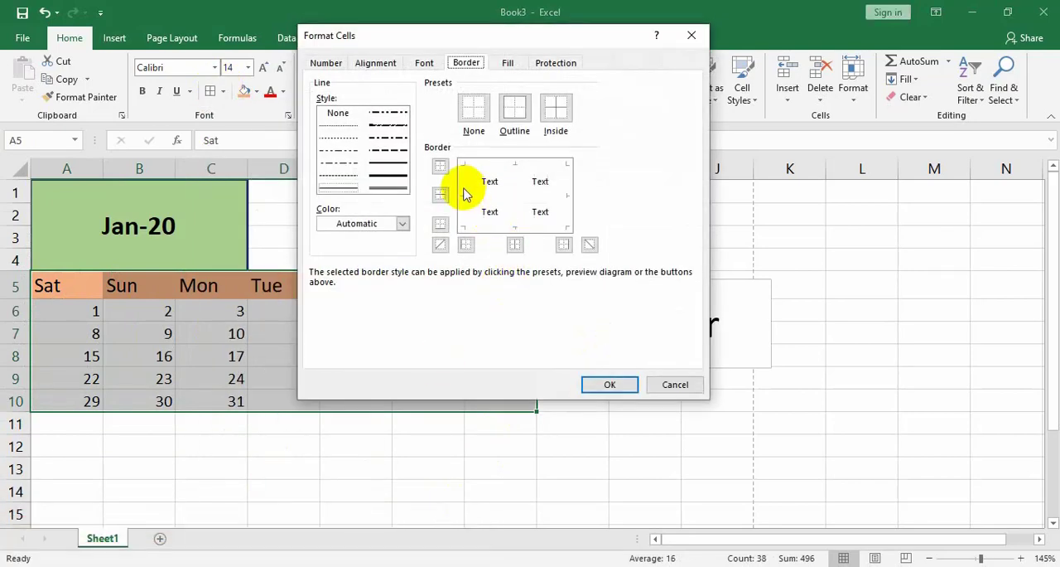
pyautogui.click(388, 175)
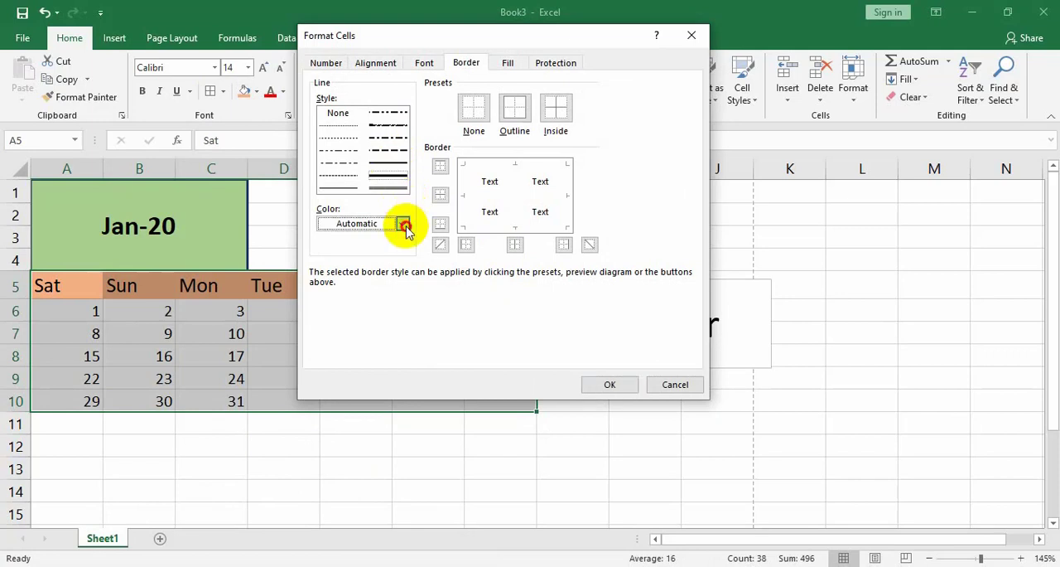
pyautogui.click(401, 223)
pyautogui.click(382, 334)
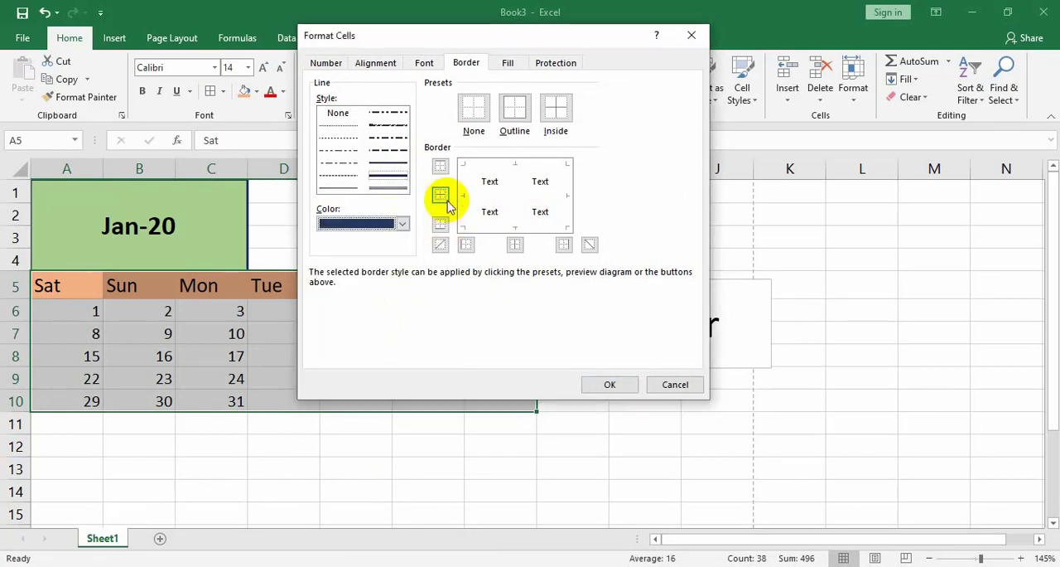
pyautogui.click(517, 108)
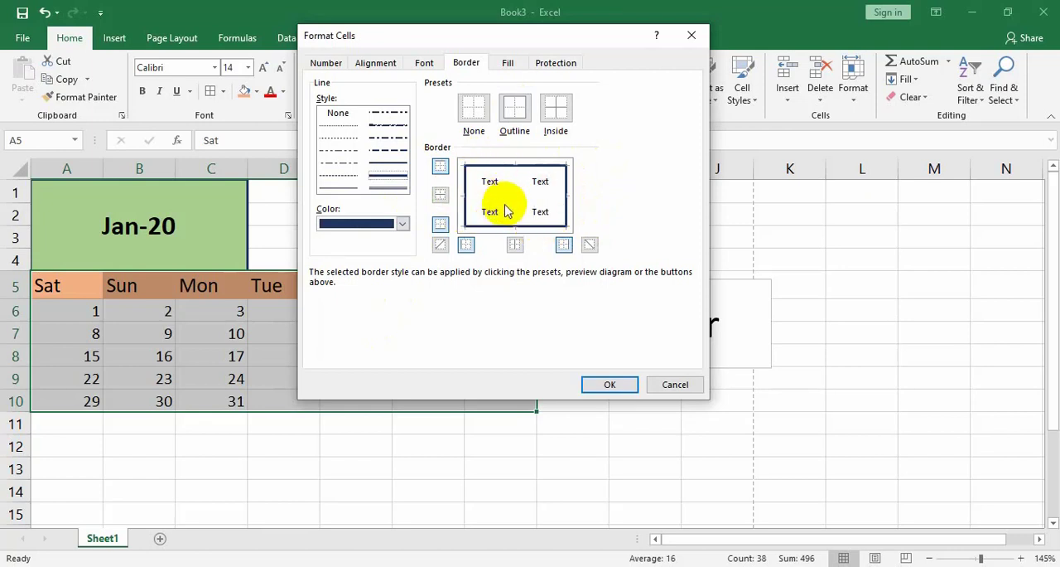
# Add red double-line vertical and horizontal inside borders to A5:G10 and apply the border settings
pyautogui.click(402, 223)
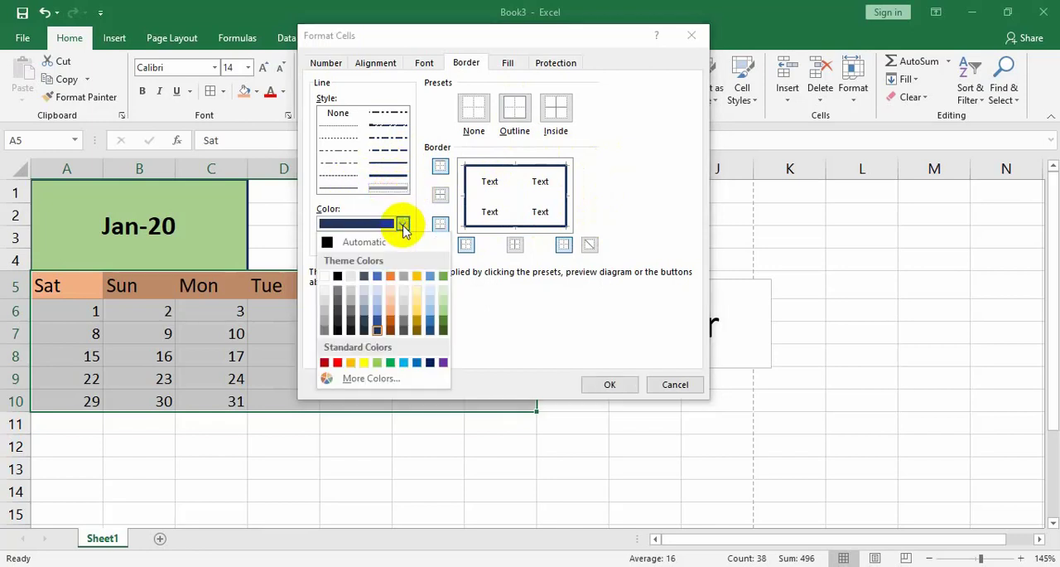
pyautogui.click(324, 362)
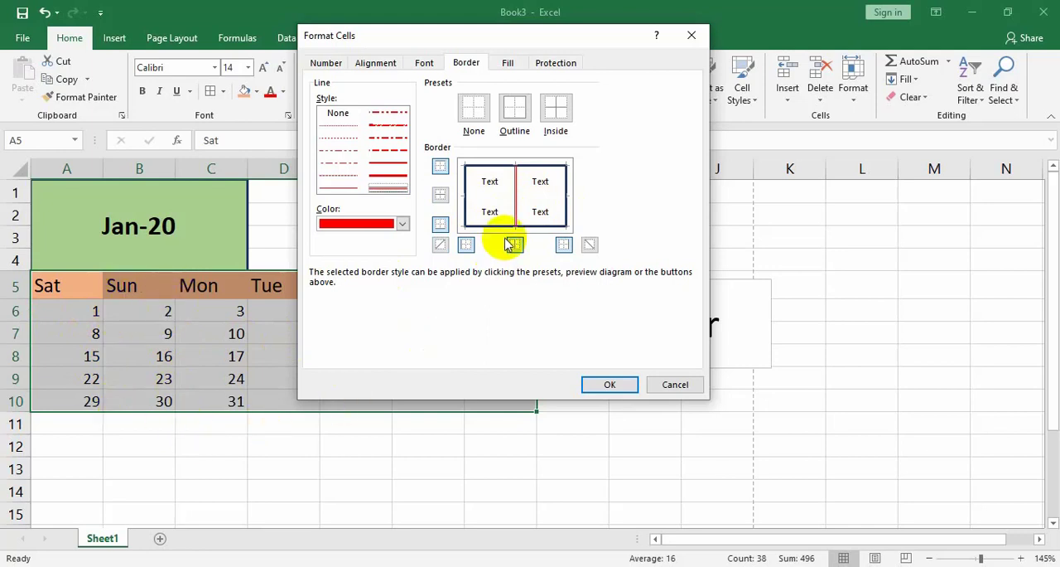
pyautogui.click(516, 182)
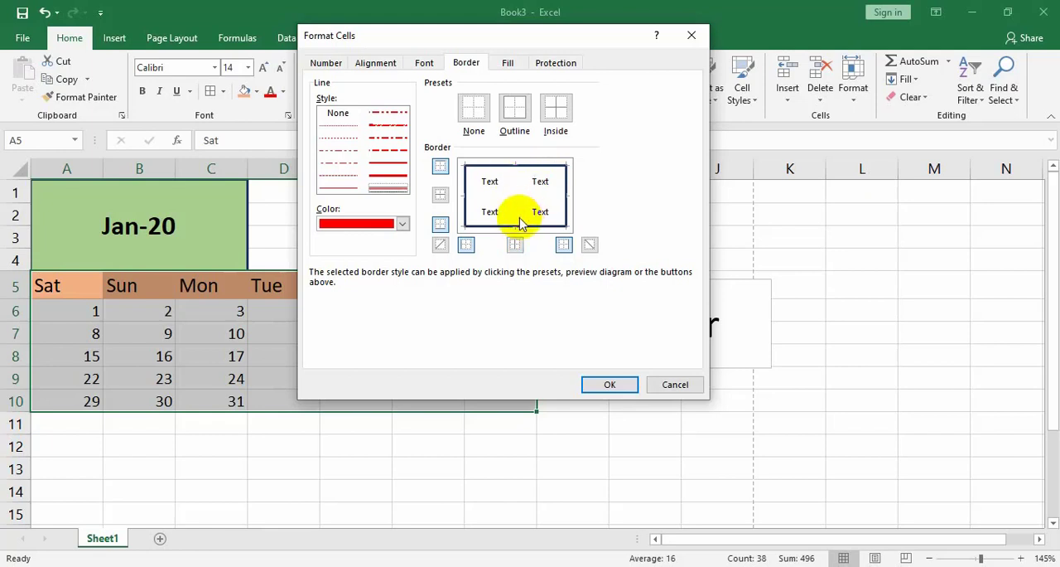
pyautogui.click(513, 193)
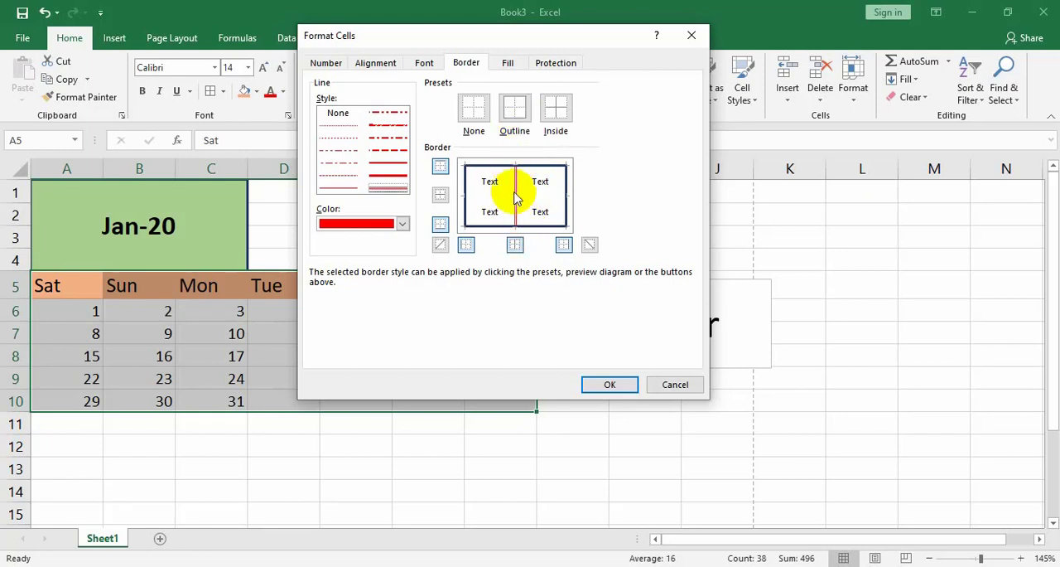
pyautogui.click(493, 196)
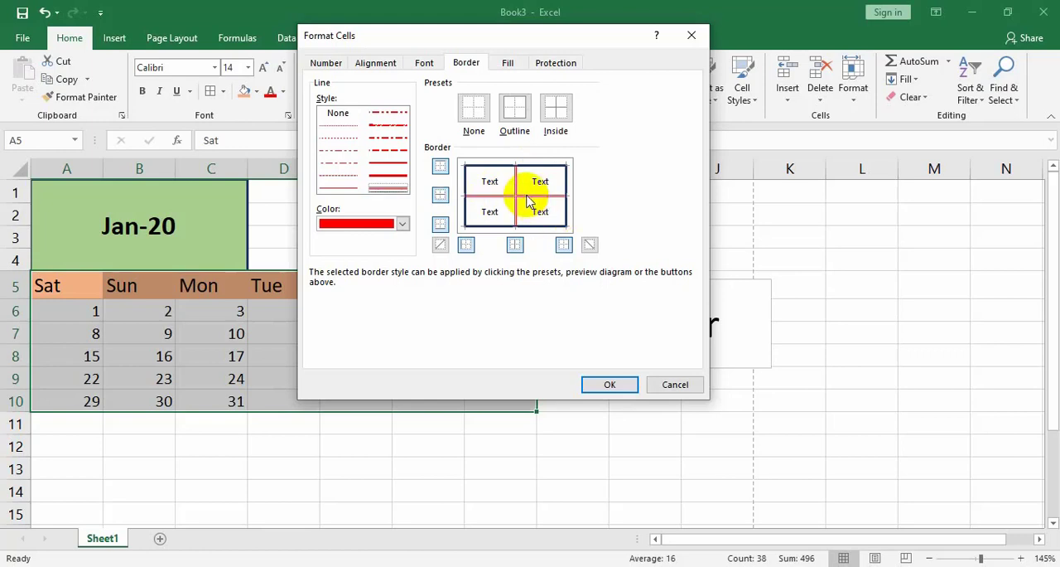
pyautogui.click(624, 384)
pyautogui.click(584, 409)
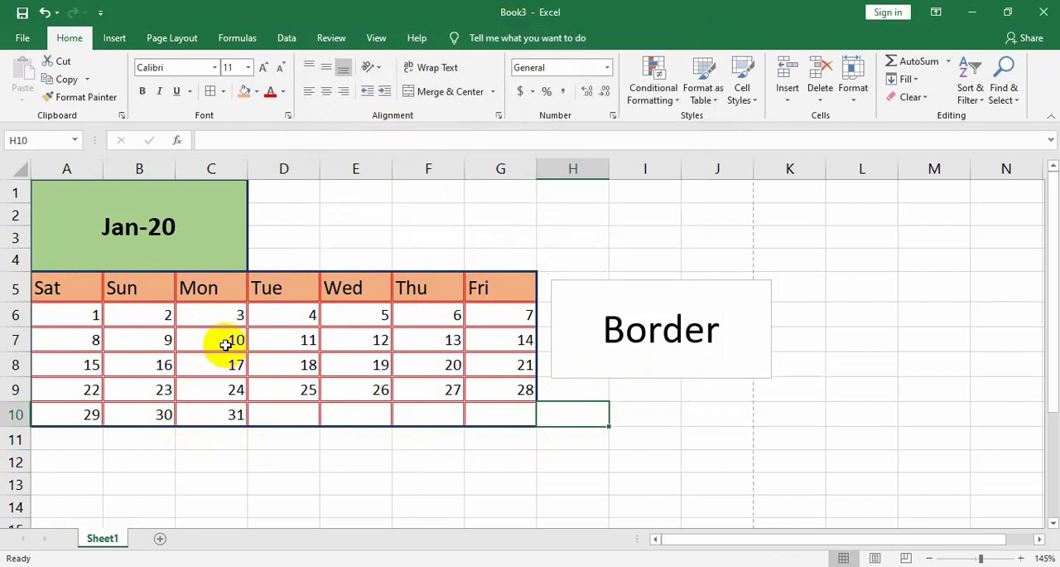
pyautogui.click(407, 464)
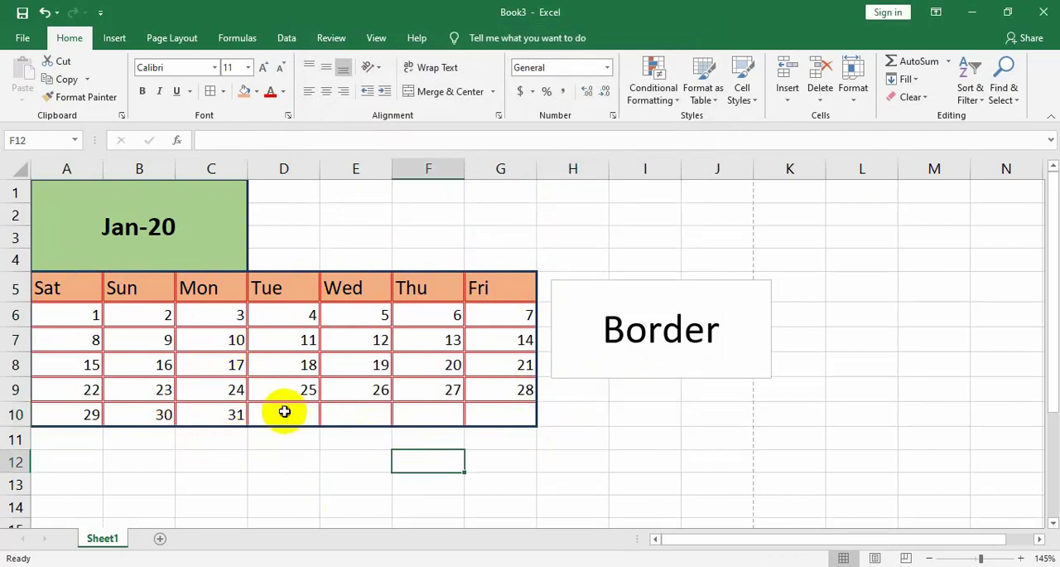
pyautogui.moveTo(284, 411); pyautogui.dragTo(486, 411)
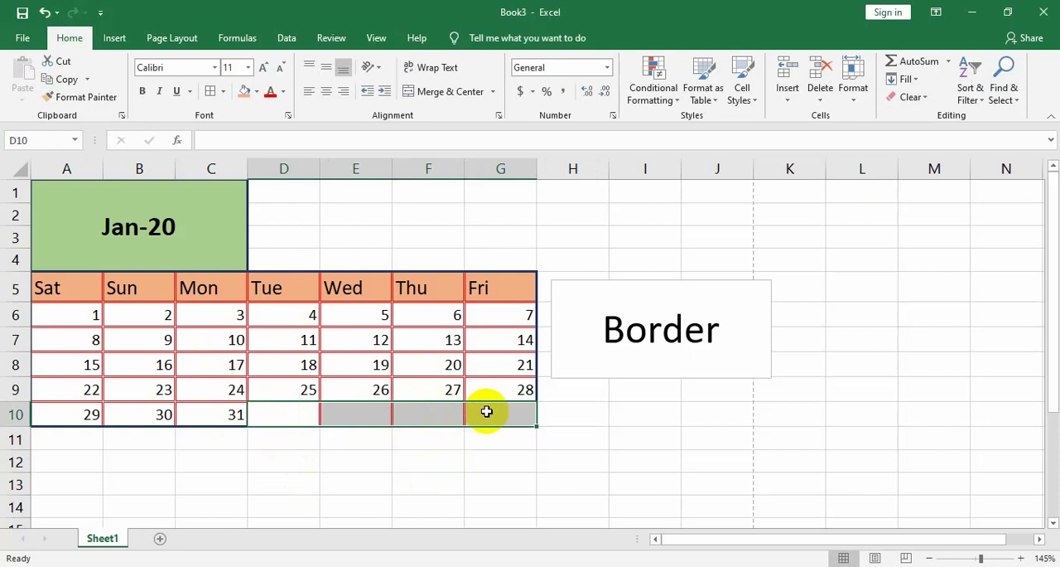
pyautogui.click(346, 486)
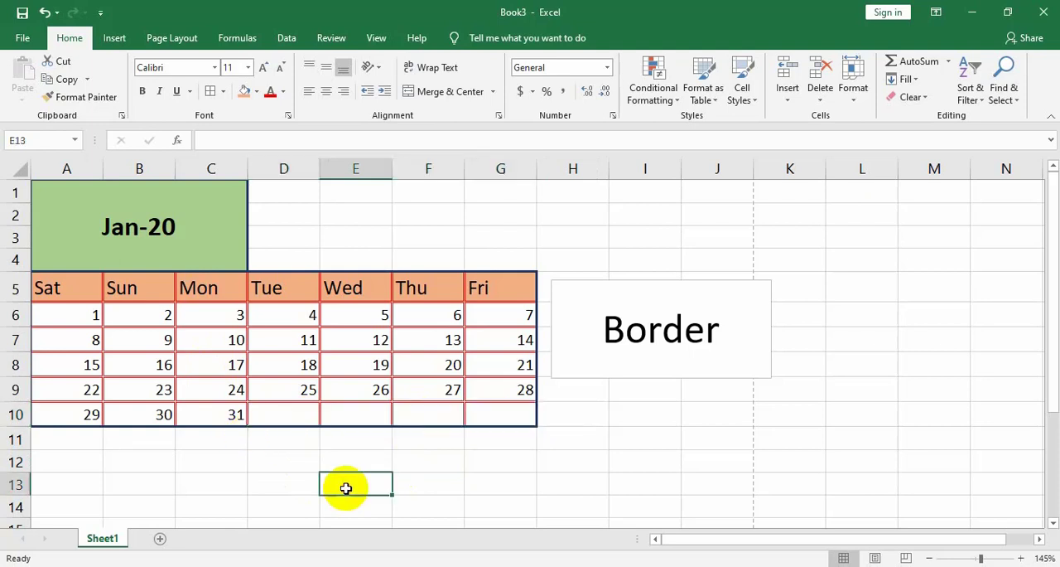
pyautogui.click(308, 413)
pyautogui.moveTo(308, 413); pyautogui.dragTo(516, 405)
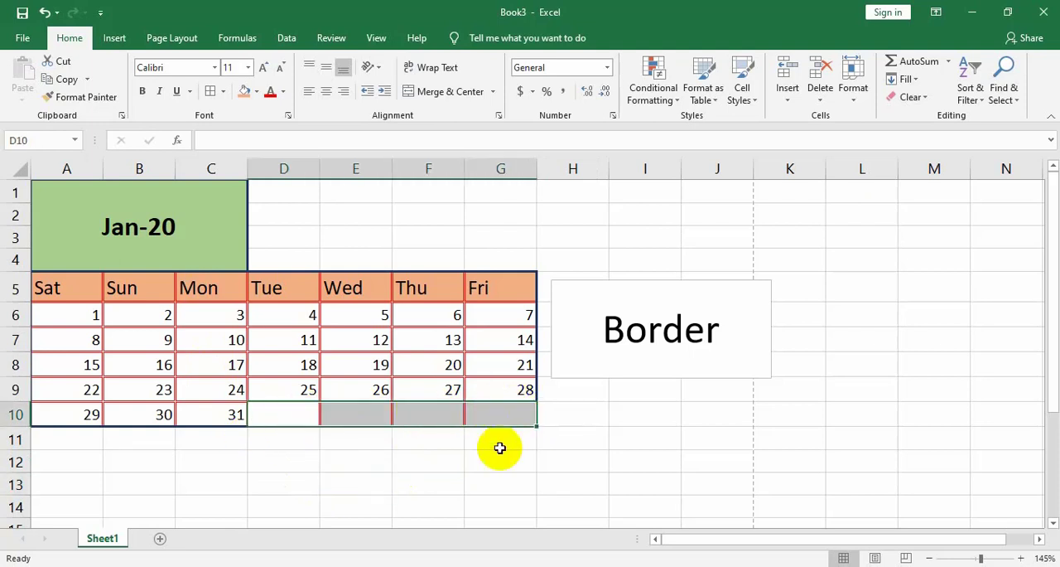
pyautogui.click(429, 504)
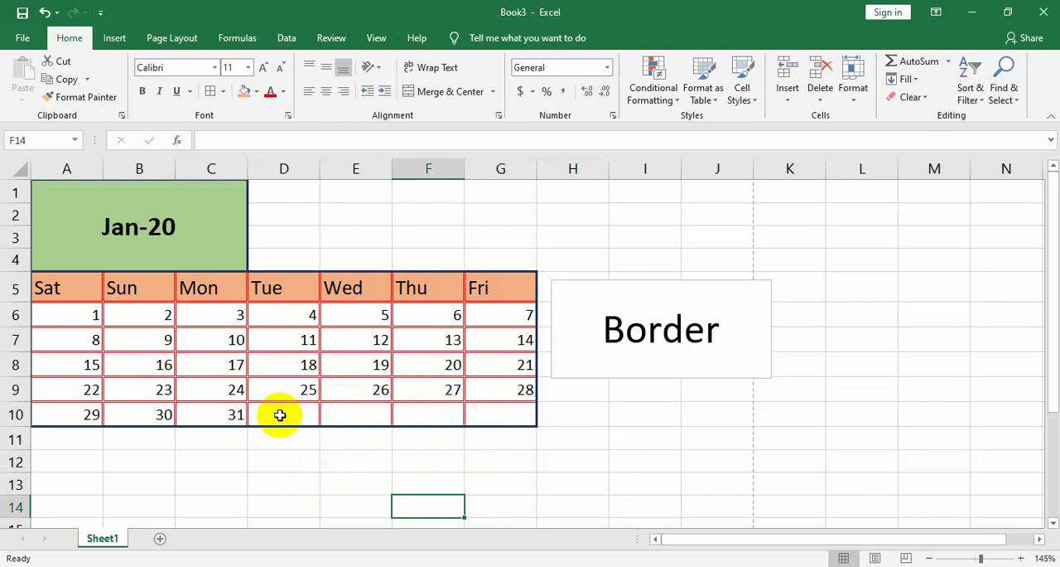
# Remove the left, right, bottom and inside borders from the empty cells D10:G10, leaving only their red double-line top border
pyautogui.moveTo(280, 415); pyautogui.dragTo(504, 412)
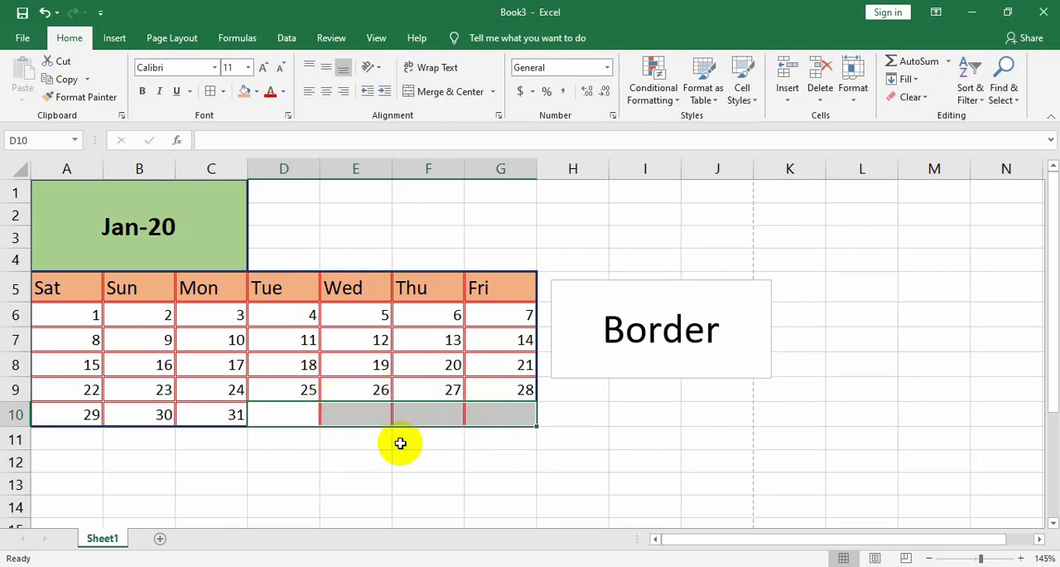
pyautogui.click(498, 115)
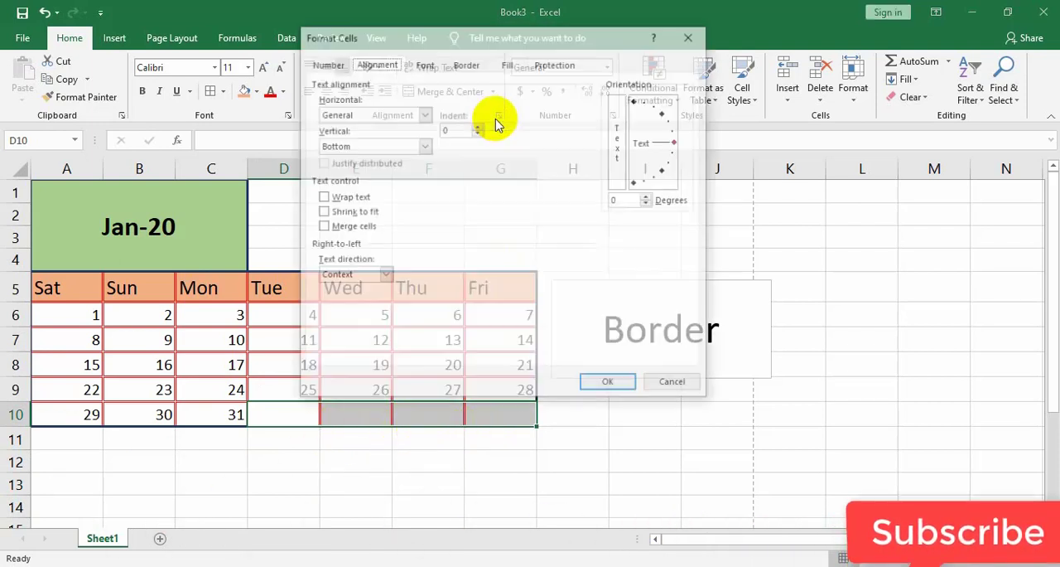
pyautogui.click(465, 62)
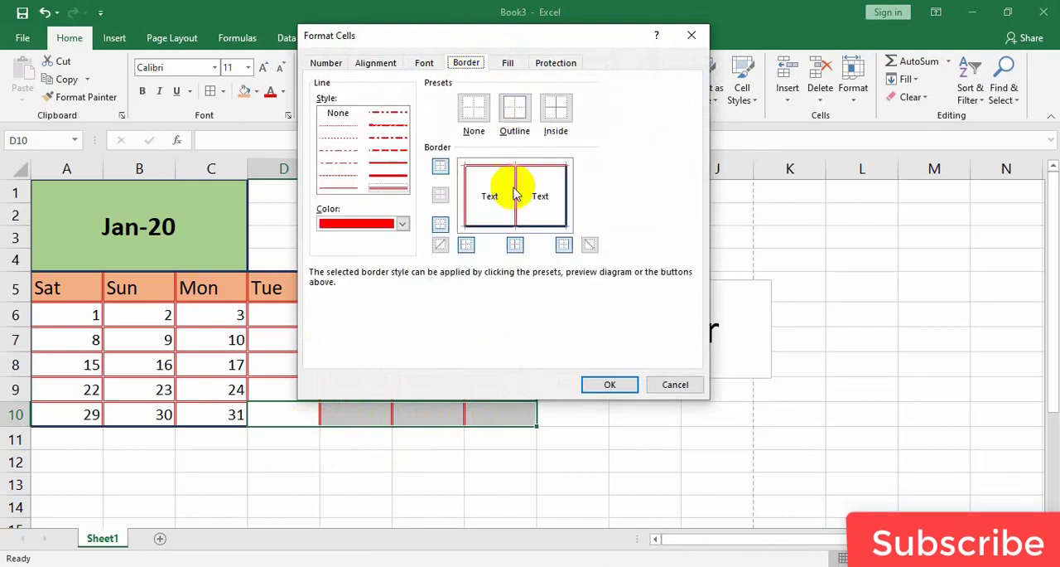
pyautogui.click(556, 112)
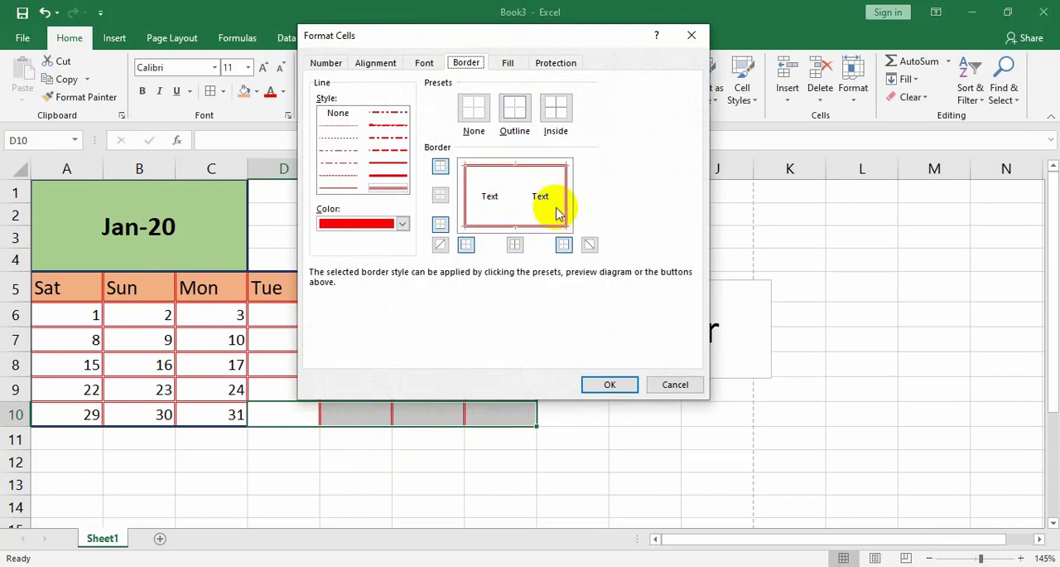
pyautogui.click(566, 209)
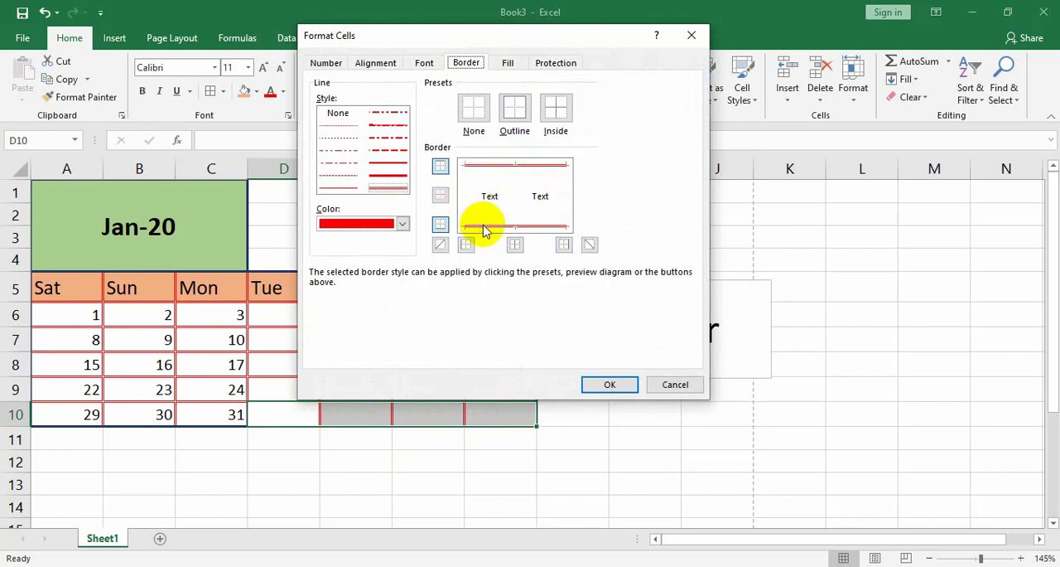
pyautogui.click(610, 383)
pyautogui.click(448, 482)
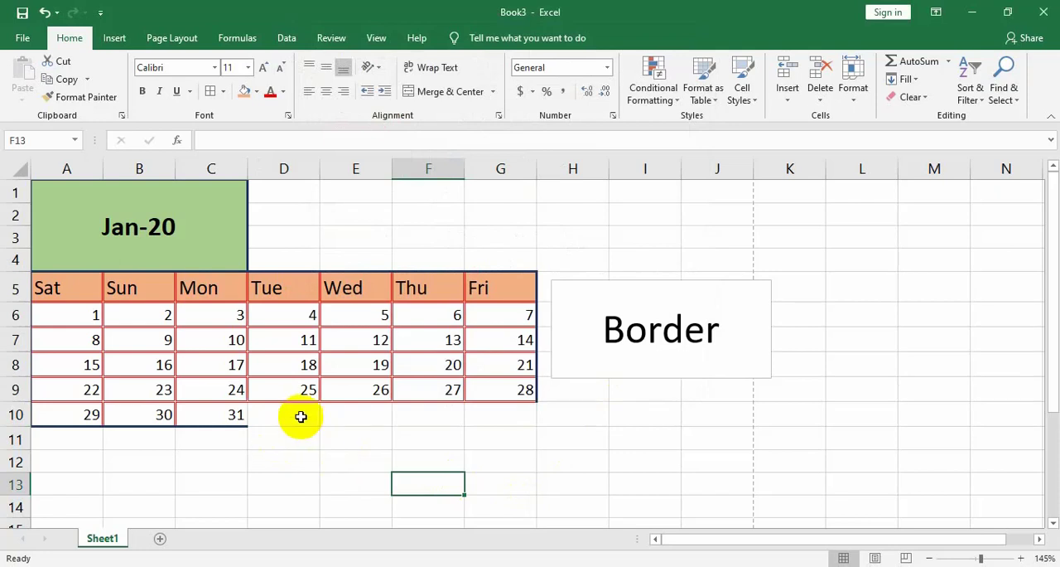
pyautogui.moveTo(300, 416); pyautogui.dragTo(516, 421)
pyautogui.click(434, 467)
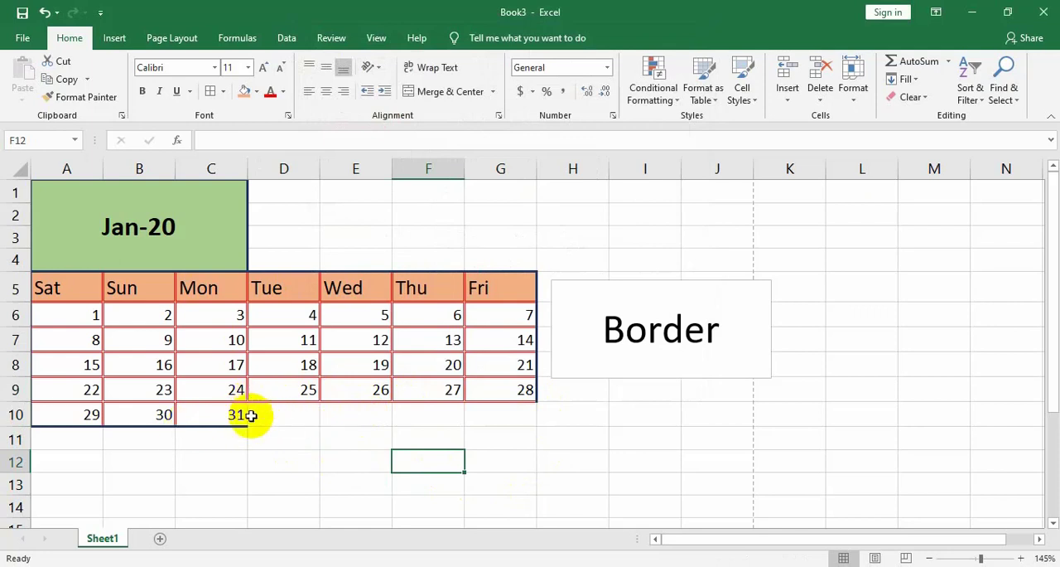
# Add a red double-line right border to cell C10, the last date of the calendar
pyautogui.click(217, 413)
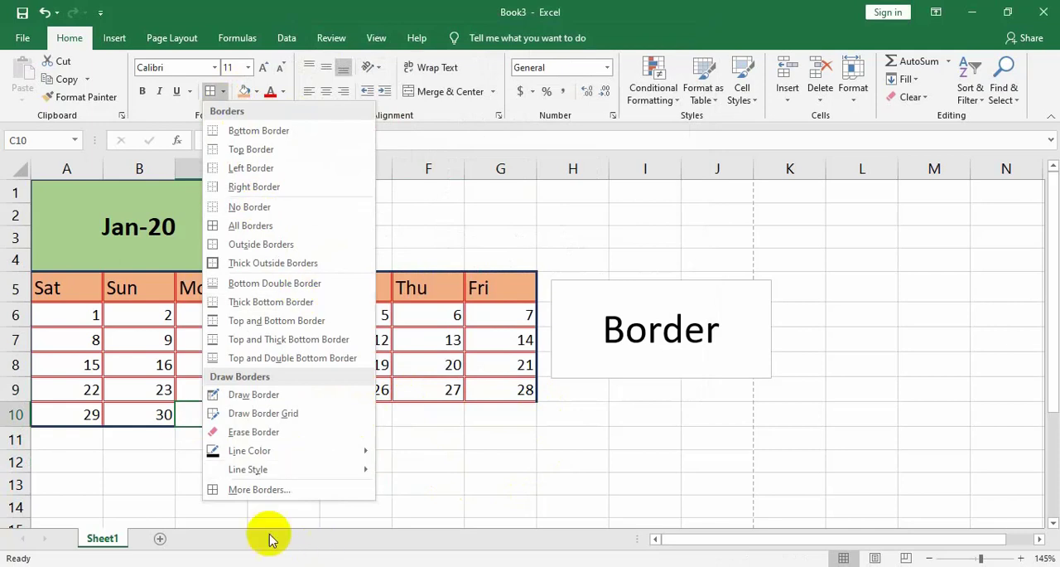
pyautogui.click(257, 489)
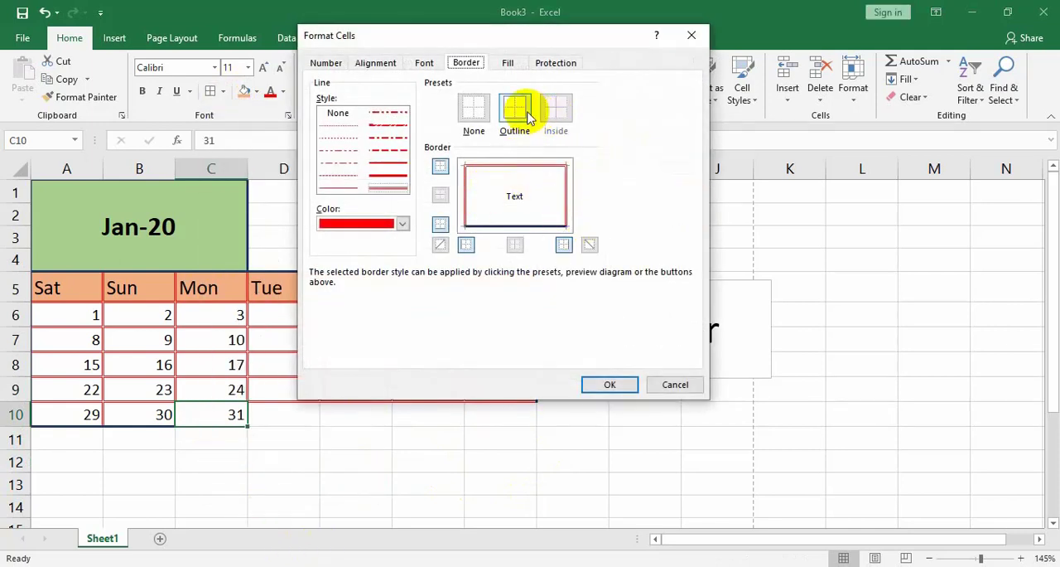
pyautogui.click(609, 384)
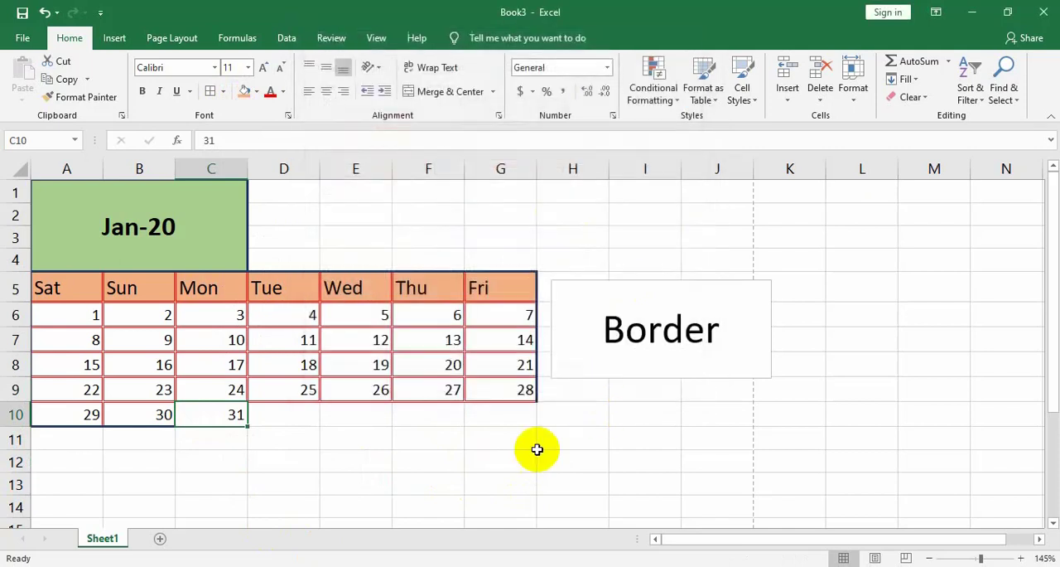
pyautogui.click(336, 466)
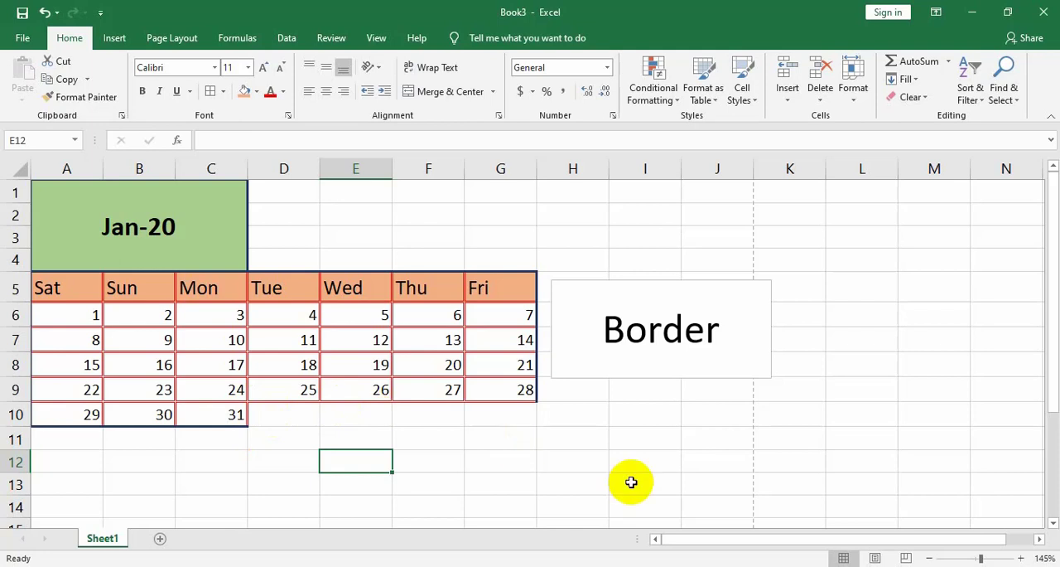
pyautogui.click(554, 455)
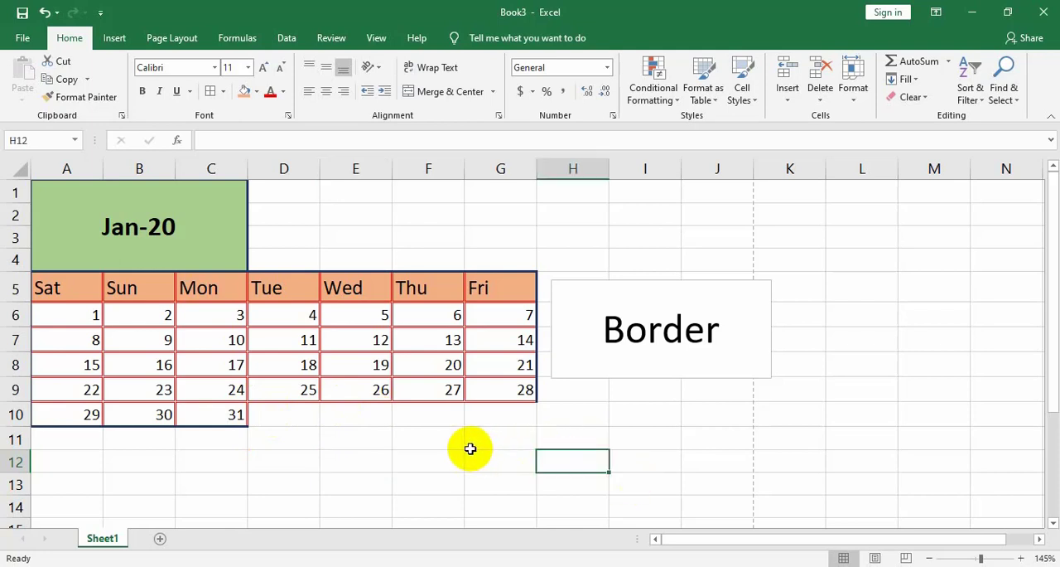
# Apply a plain bottom border to the blank range B16:G16 below the calendar
pyautogui.scroll(-2, 402, 458)
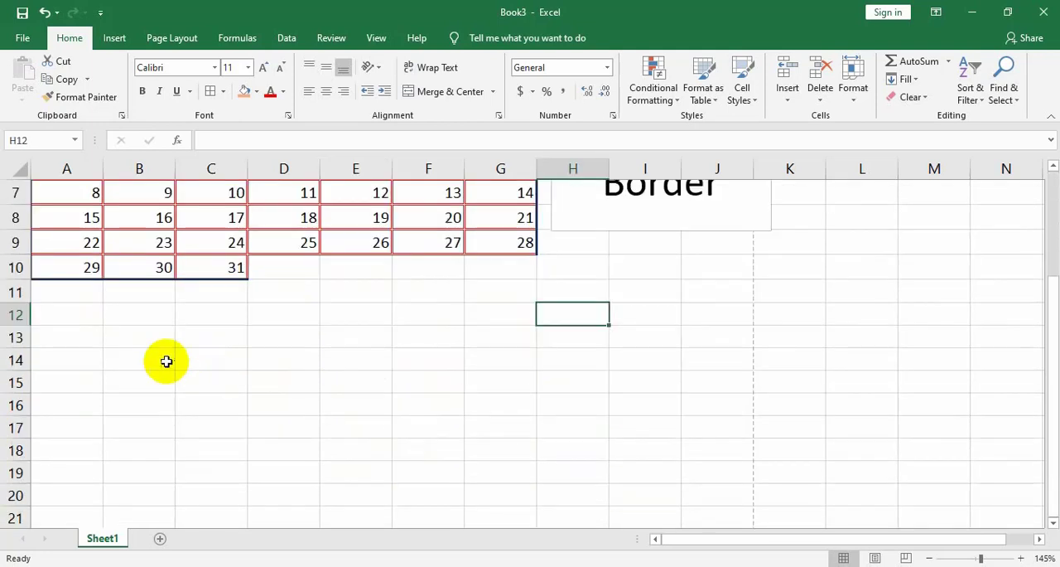
pyautogui.scroll(-2, 165, 360)
pyautogui.moveTo(146, 263); pyautogui.dragTo(477, 265)
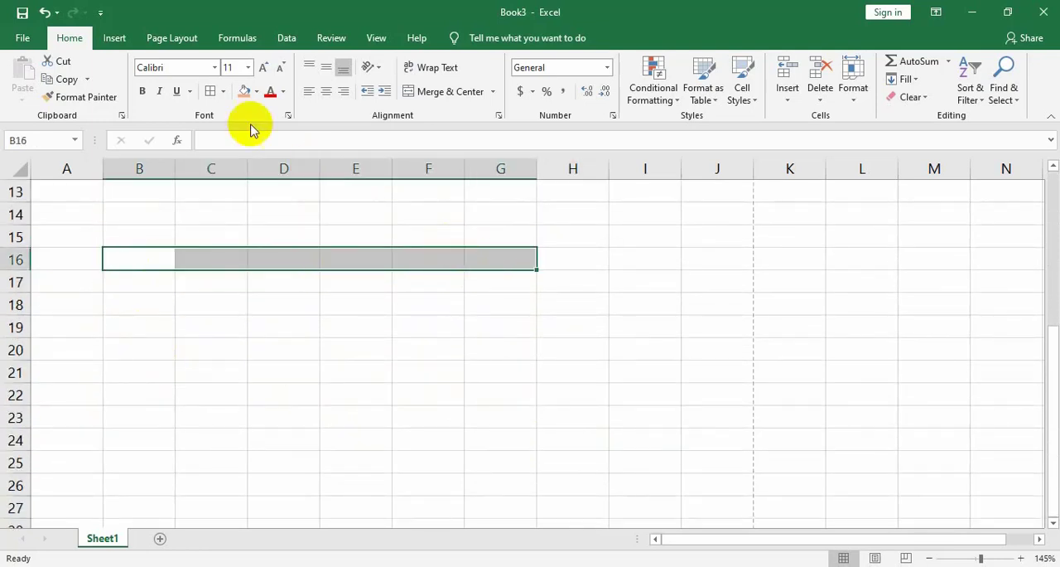
pyautogui.click(223, 92)
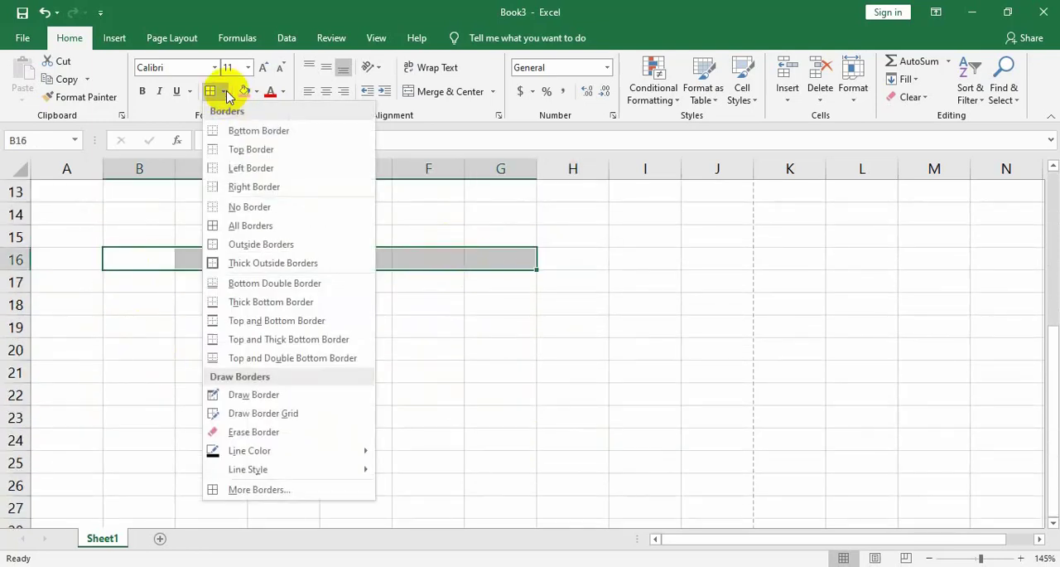
pyautogui.click(237, 131)
pyautogui.click(323, 356)
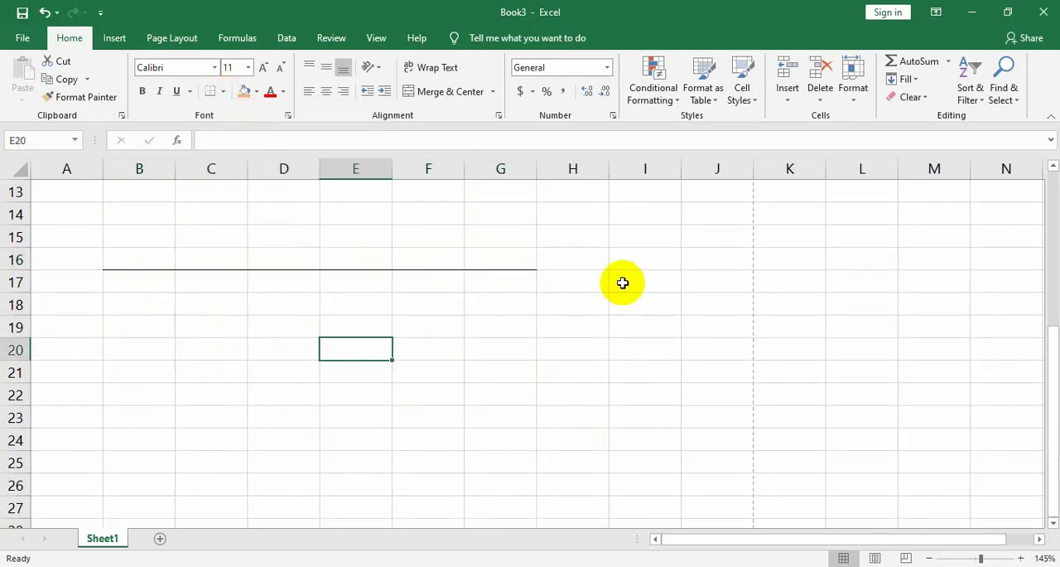
# Apply a thick solid dark blue top border to the blank range B20:G20
pyautogui.moveTo(141, 339); pyautogui.dragTo(472, 352)
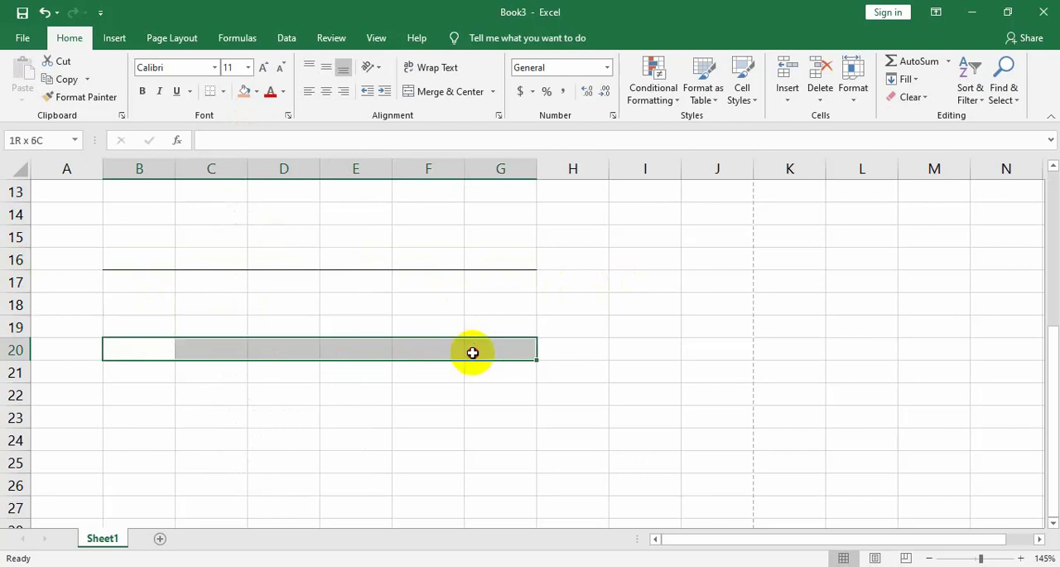
pyautogui.click(223, 91)
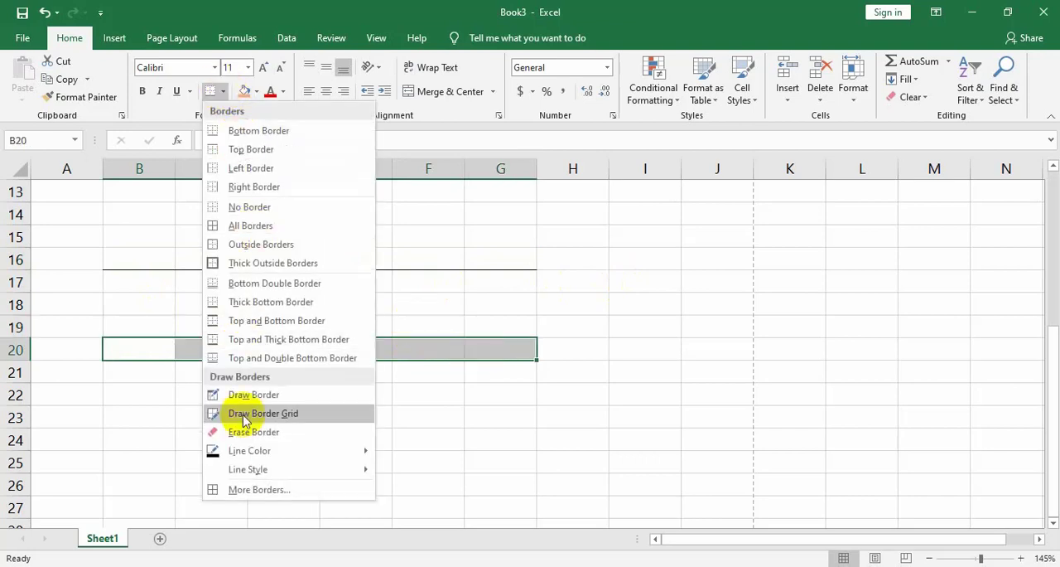
pyautogui.click(254, 490)
pyautogui.click(388, 186)
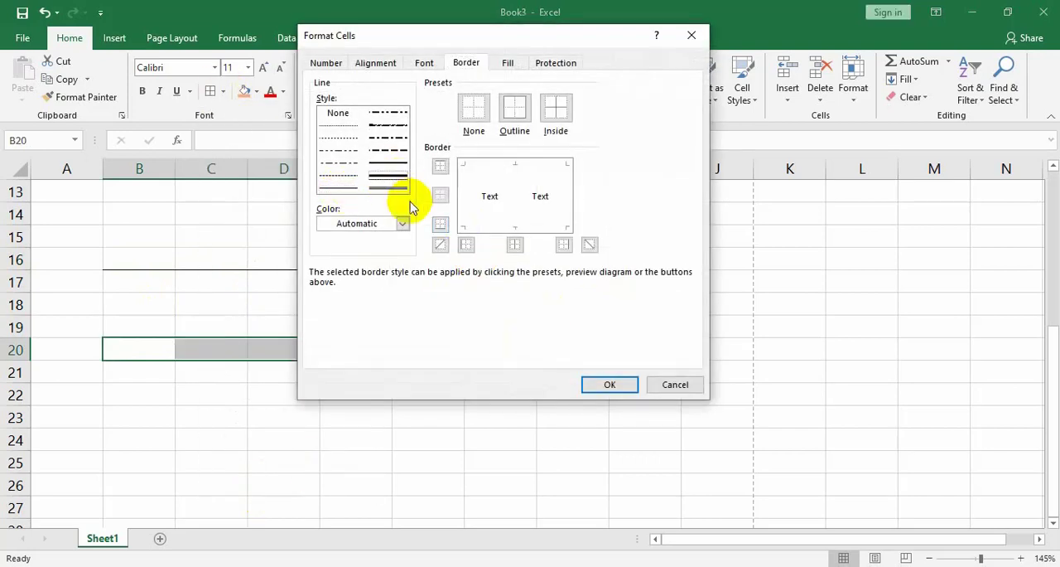
pyautogui.click(403, 223)
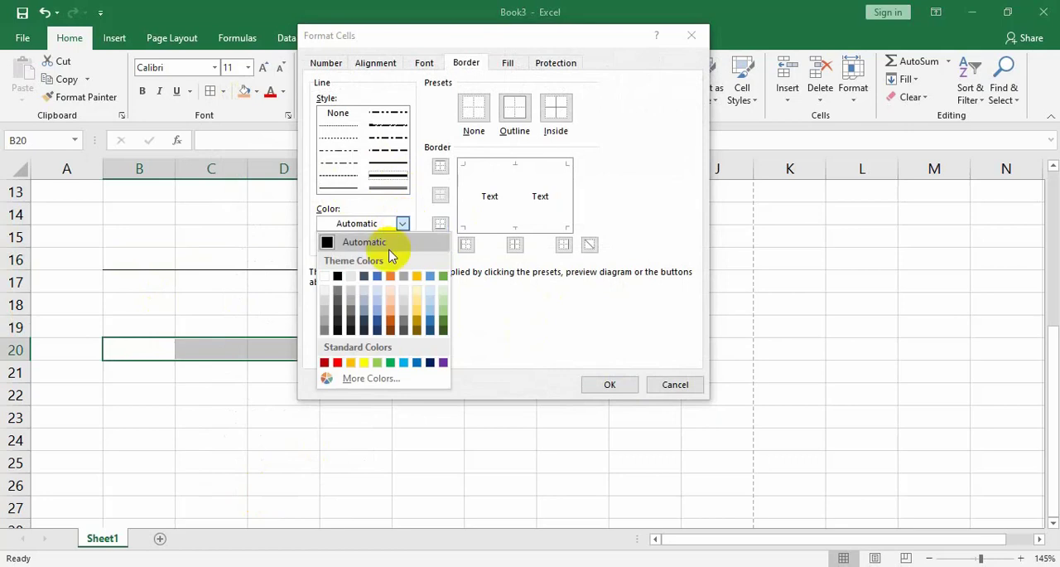
pyautogui.click(377, 323)
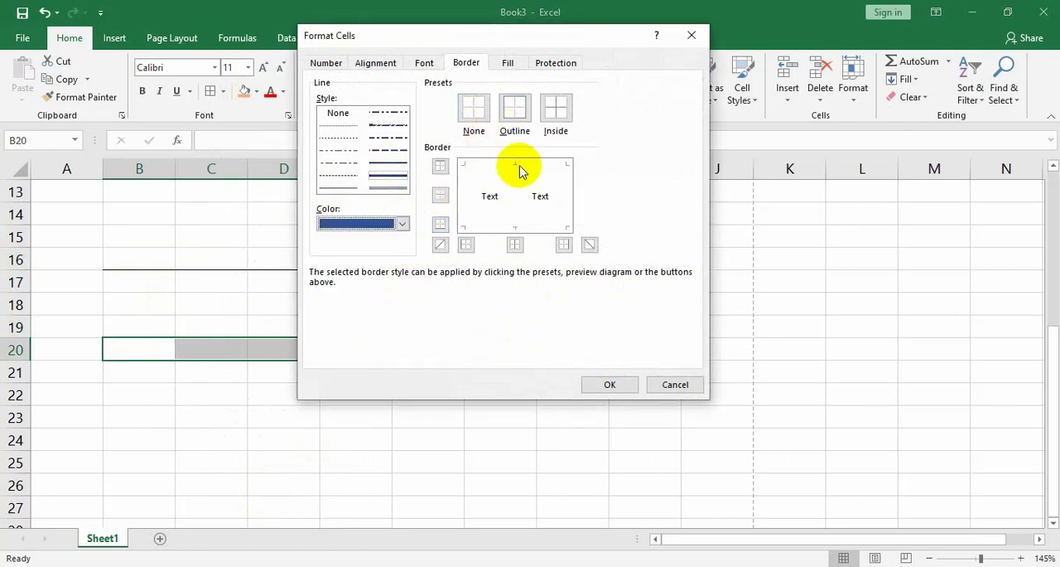
pyautogui.click(519, 165)
pyautogui.click(615, 383)
pyautogui.click(280, 401)
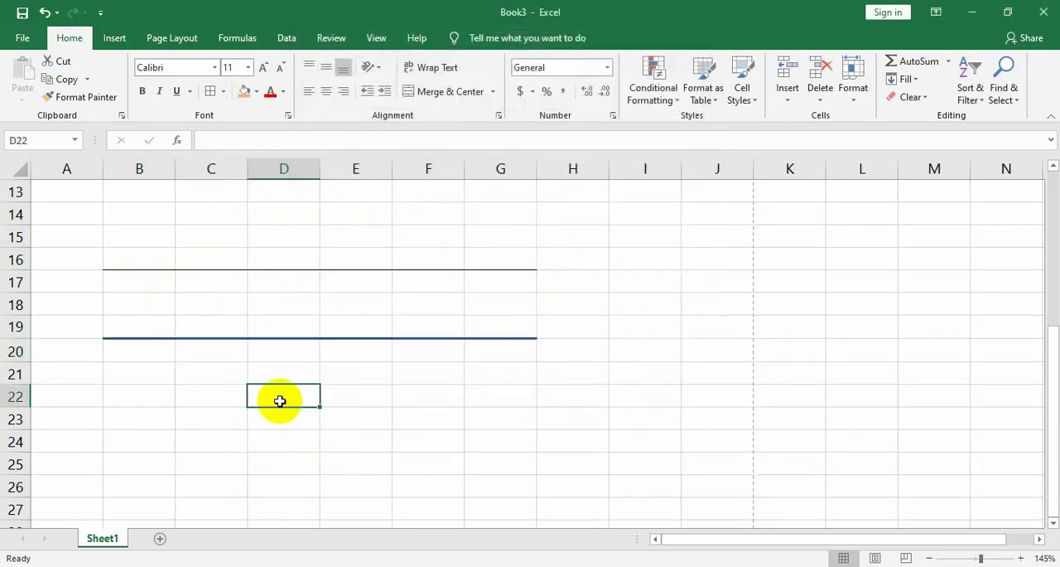
# Apply all borders to the blank range C21:E24 to form a grid
pyautogui.moveTo(212, 373); pyautogui.dragTo(353, 446)
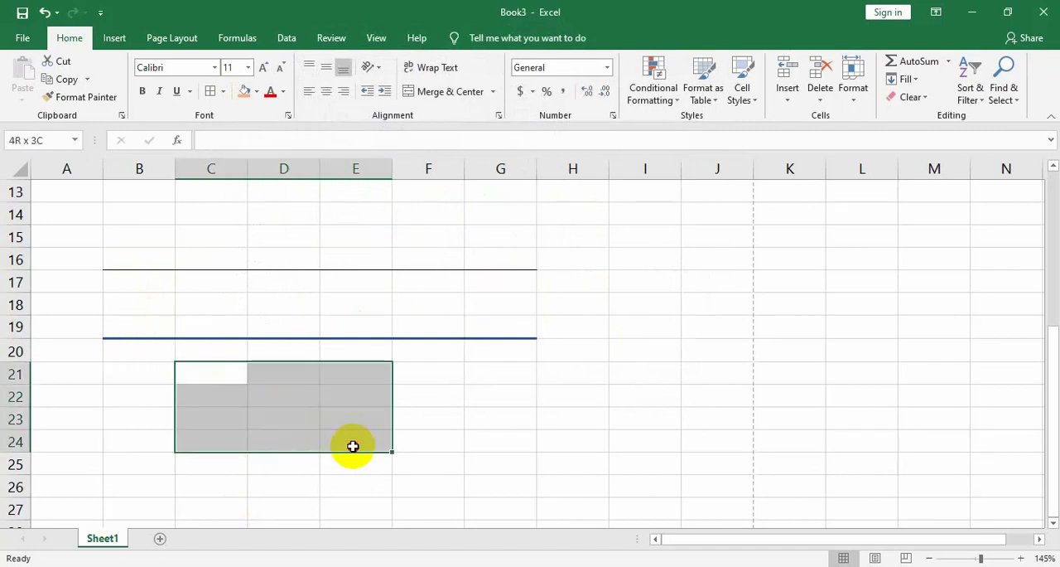
pyautogui.click(223, 91)
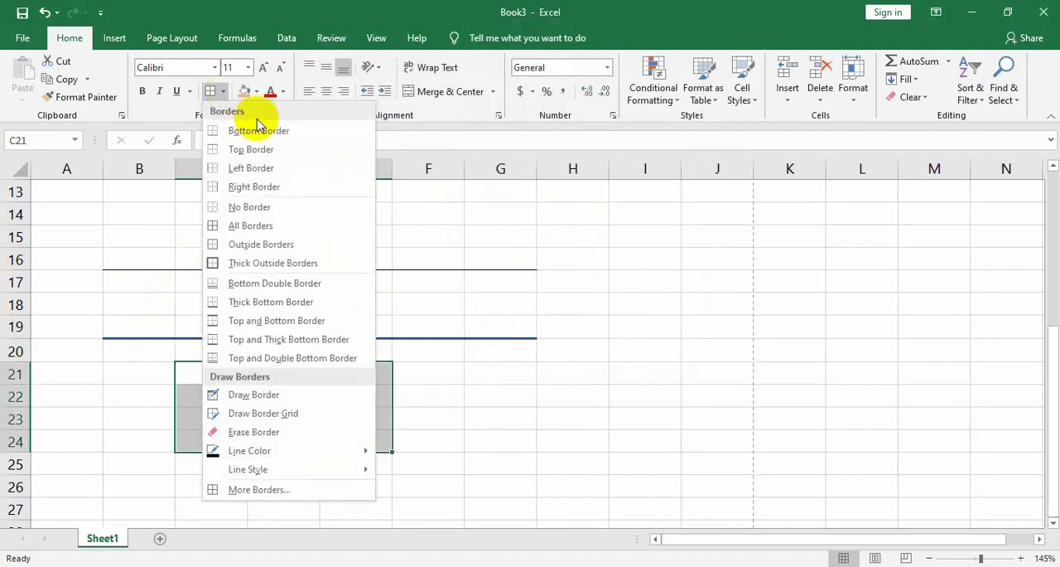
pyautogui.click(250, 225)
pyautogui.click(481, 445)
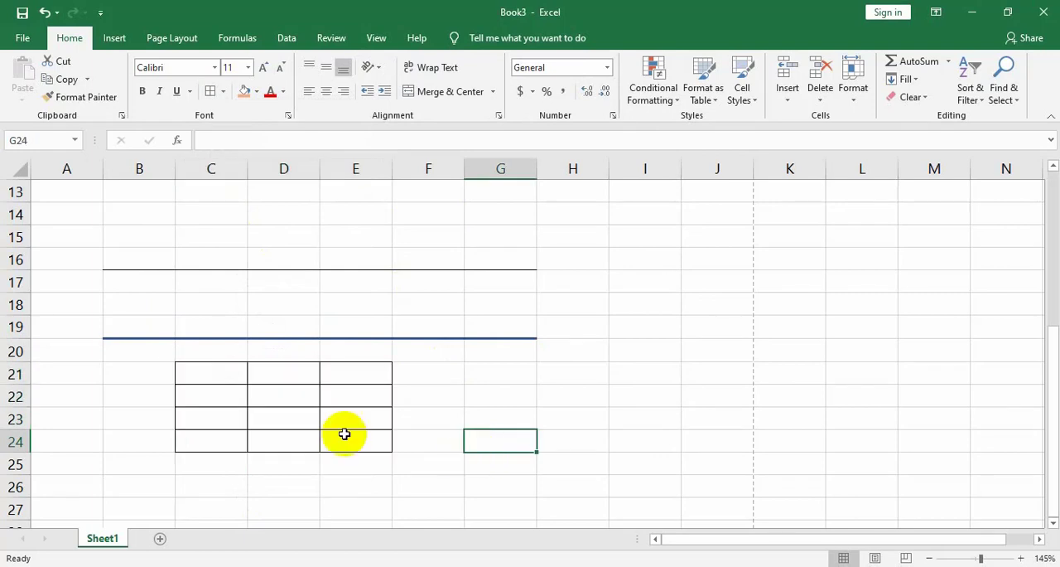
# Apply outside borders to the blank range D13:E15 to form a box
pyautogui.moveTo(266, 217); pyautogui.dragTo(373, 258)
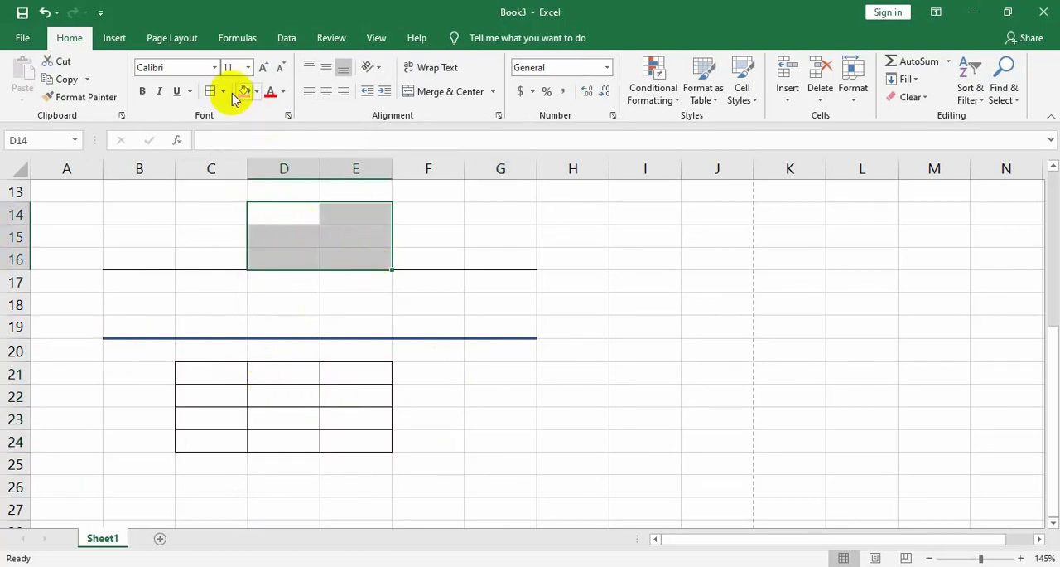
pyautogui.click(527, 233)
pyautogui.moveTo(301, 195); pyautogui.dragTo(386, 245)
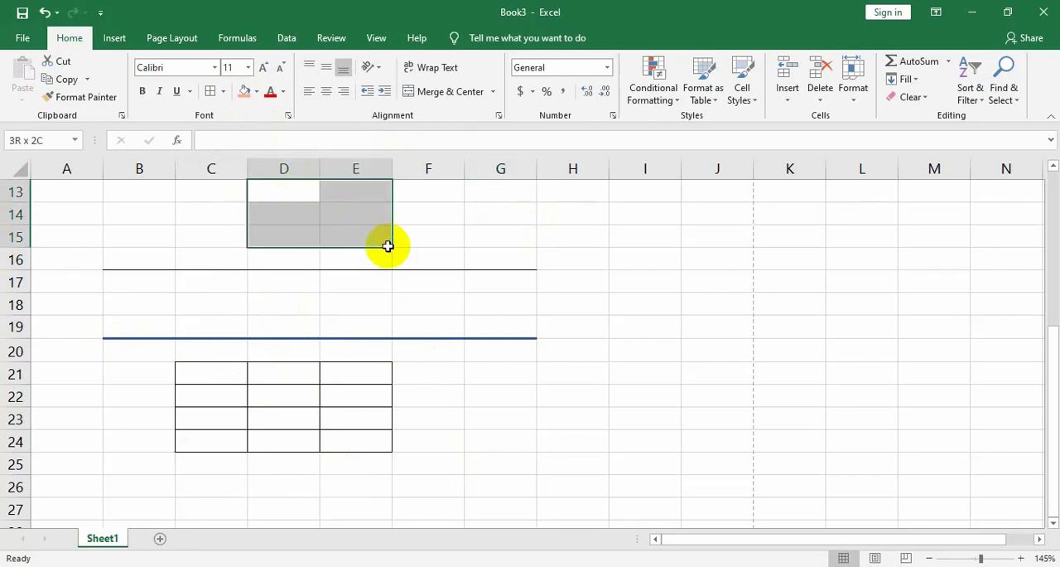
pyautogui.click(223, 93)
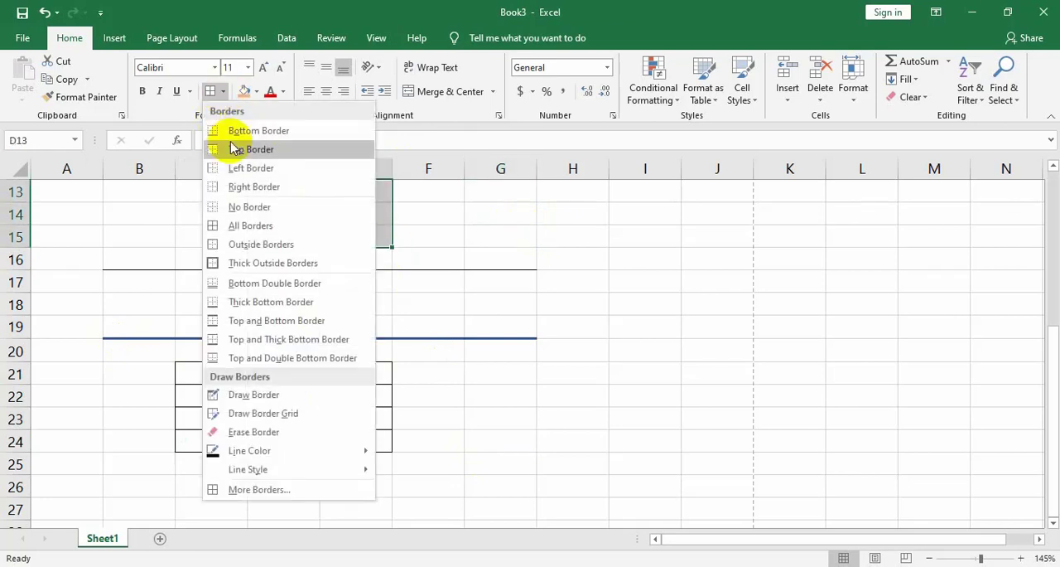
pyautogui.click(261, 245)
pyautogui.click(503, 236)
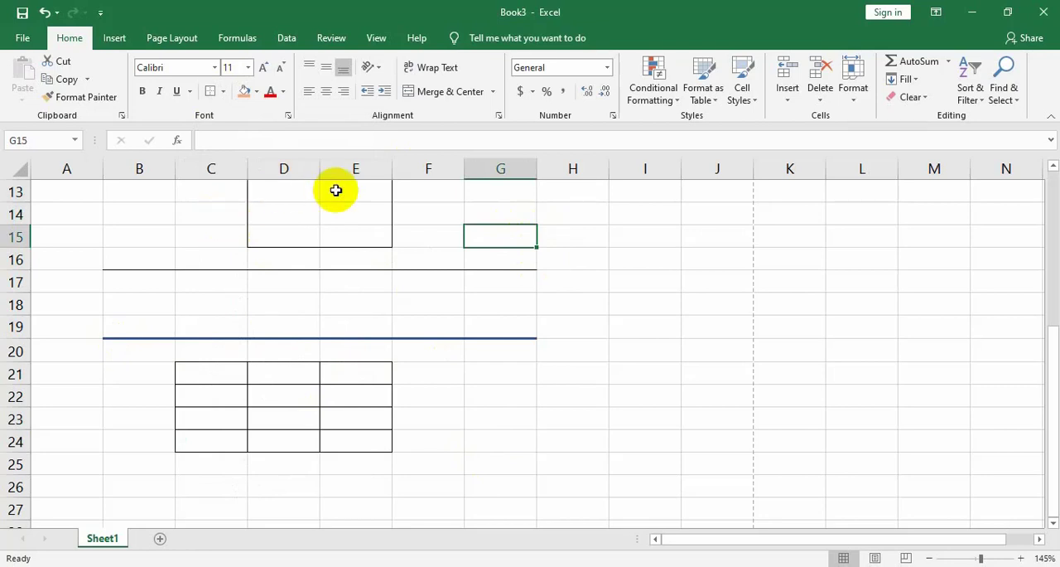
# Review the bordered ranges on the sheet and in the print preview, and return to the worksheet
pyautogui.scroll(1, 348, 223)
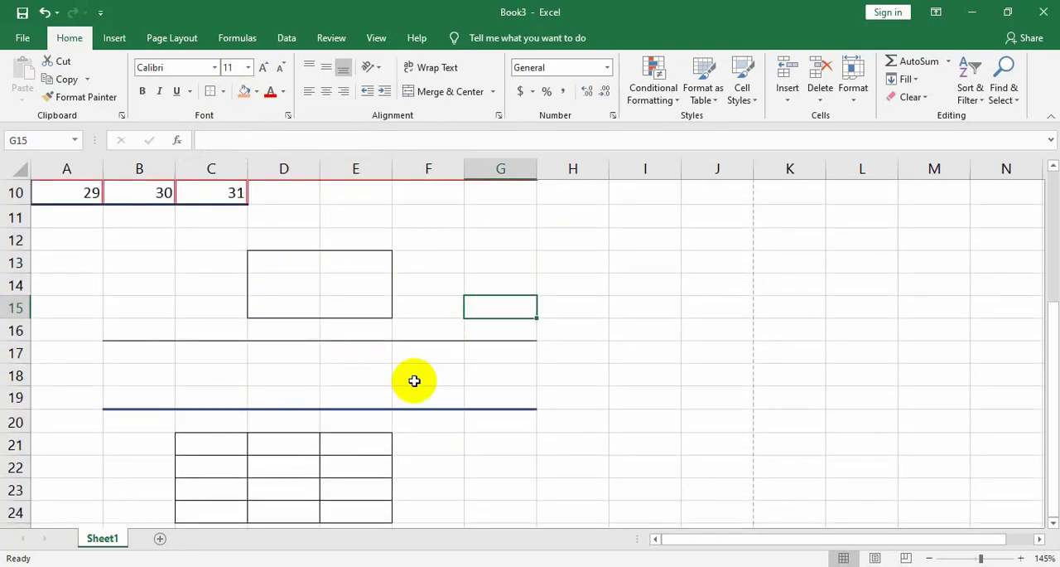
pyautogui.scroll(1, 485, 323)
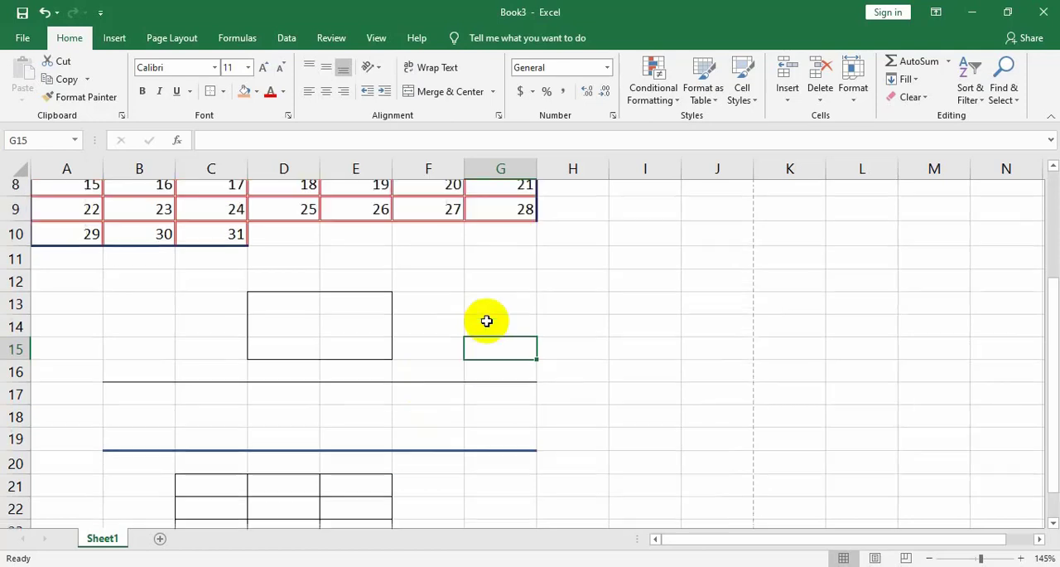
pyautogui.scroll(3, 486, 320)
pyautogui.scroll(-2, 505, 306)
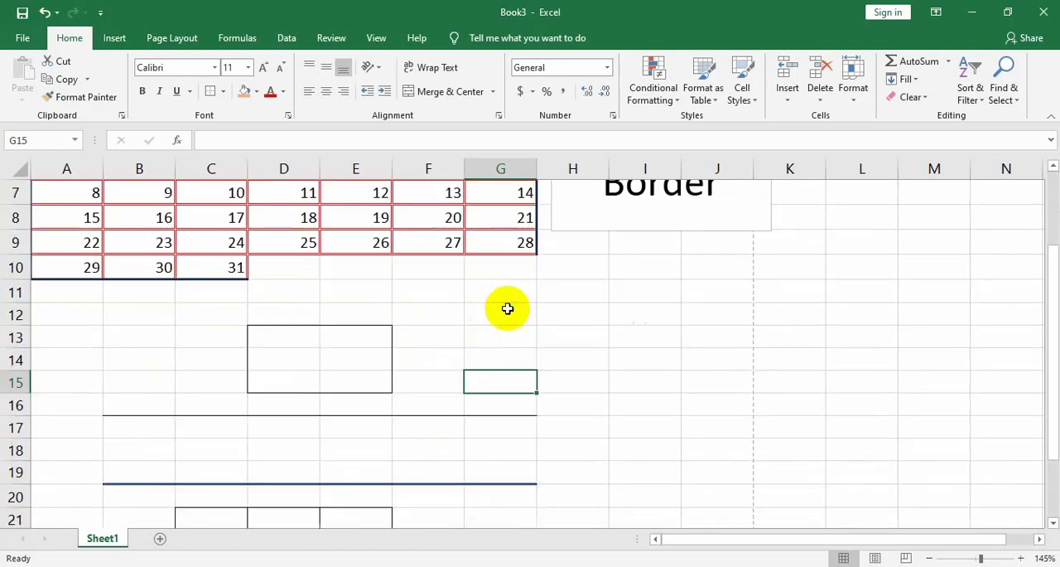
pyautogui.scroll(2, 412, 342)
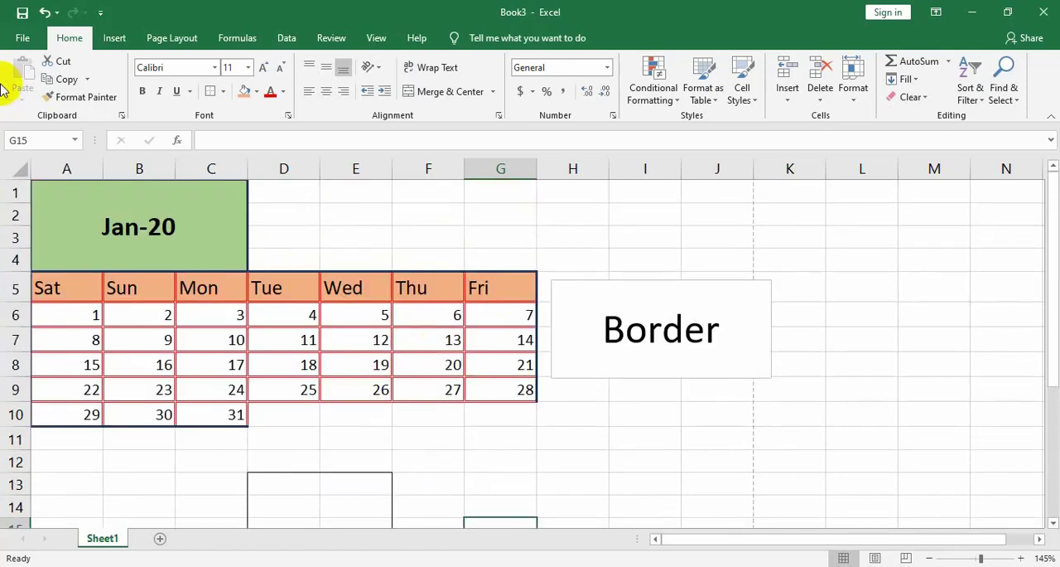
pyautogui.click(24, 42)
pyautogui.click(13, 312)
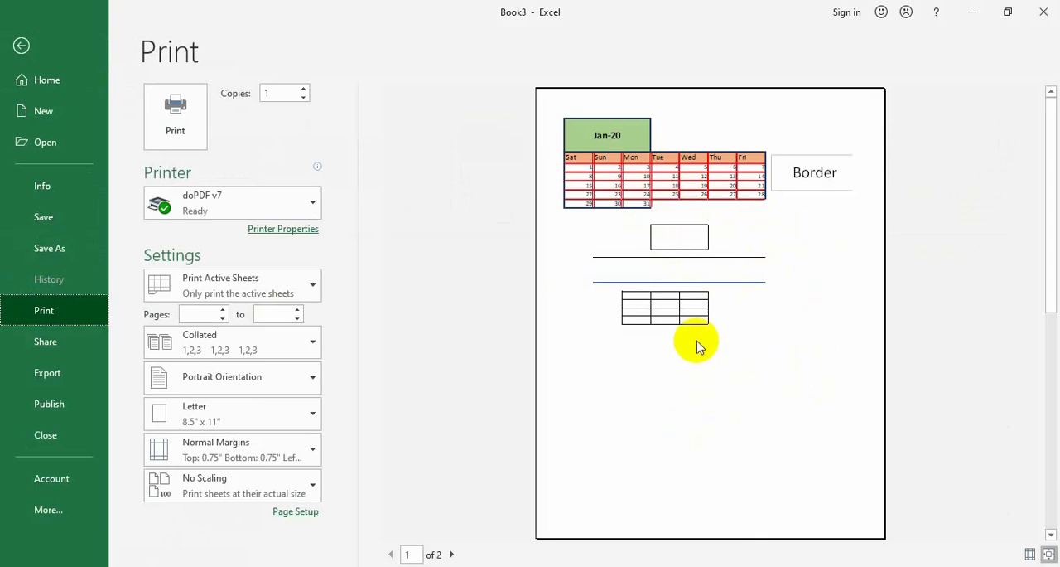
pyautogui.click(75, 48)
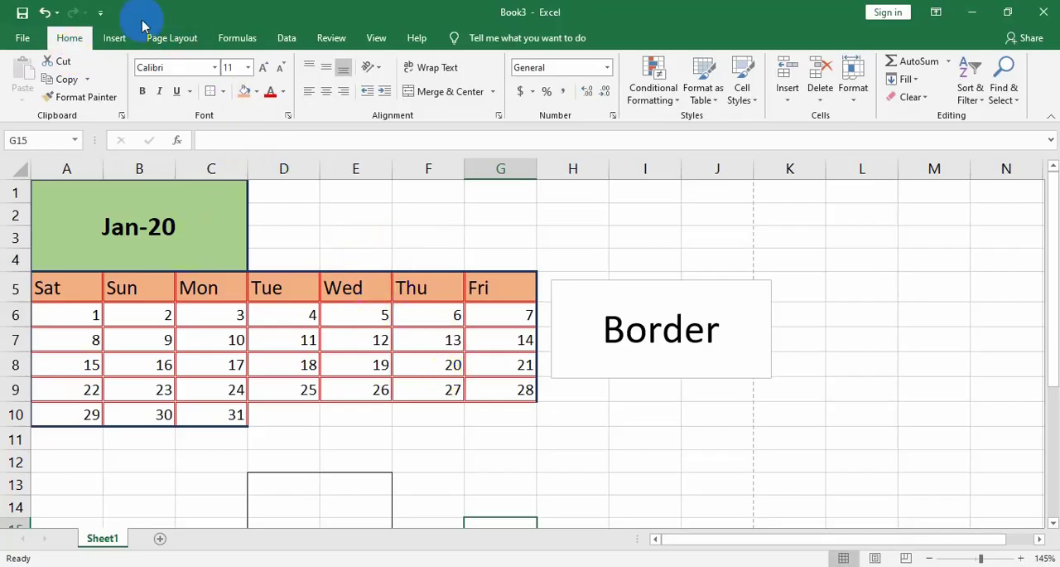
# Hide the worksheet's gridlines so only the applied borders show
pyautogui.click(374, 38)
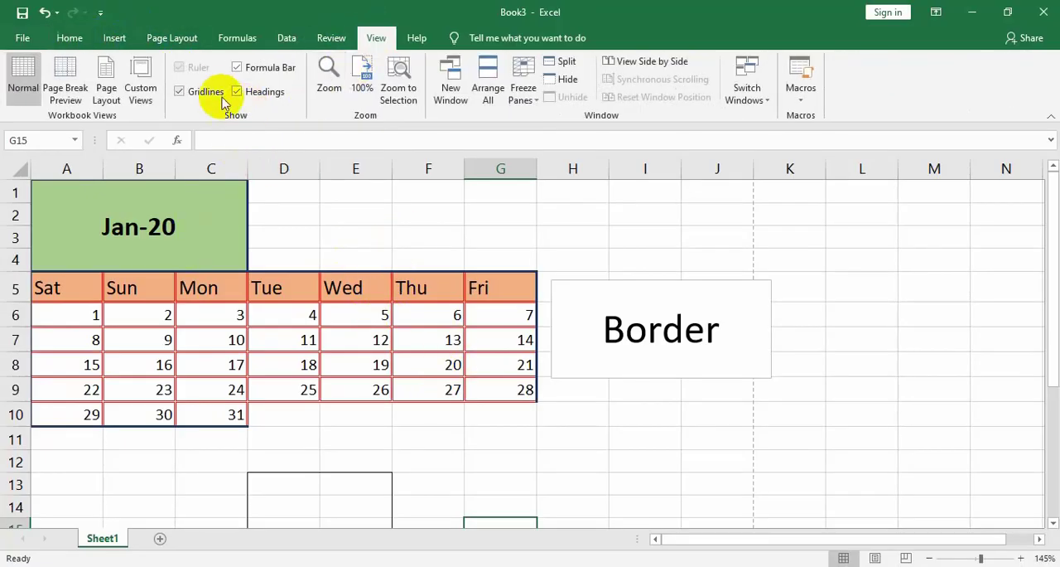
pyautogui.click(180, 93)
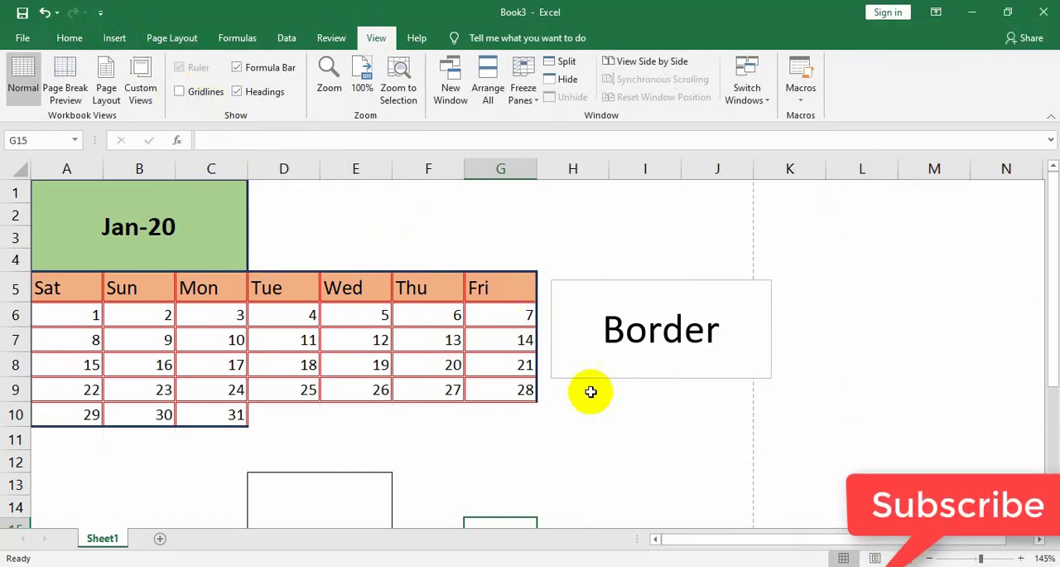
pyautogui.click(588, 424)
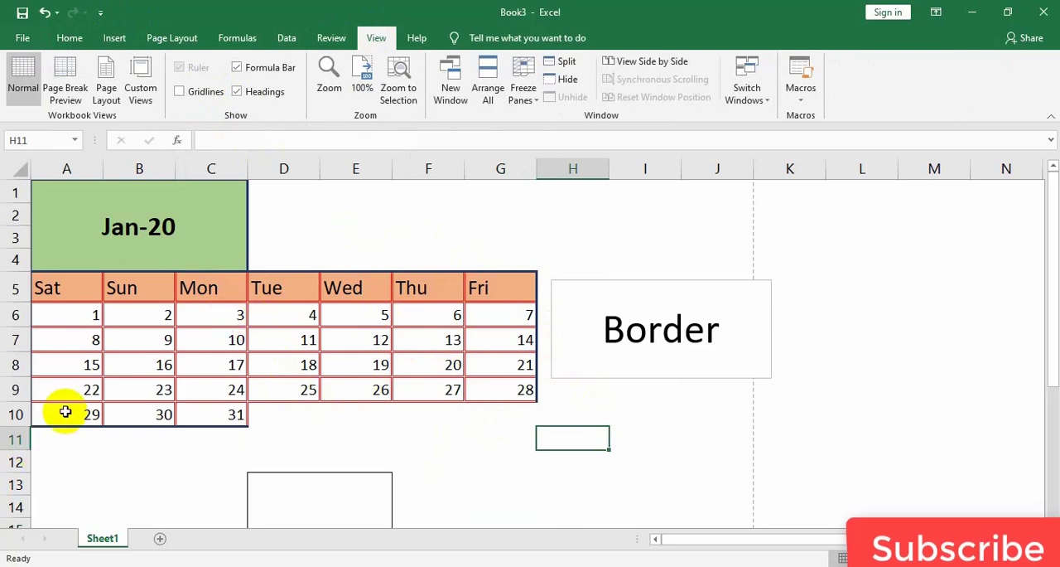
# Fill the Friday dates in G6:G9 with standard red
pyautogui.moveTo(488, 310); pyautogui.dragTo(495, 387)
pyautogui.click(68, 38)
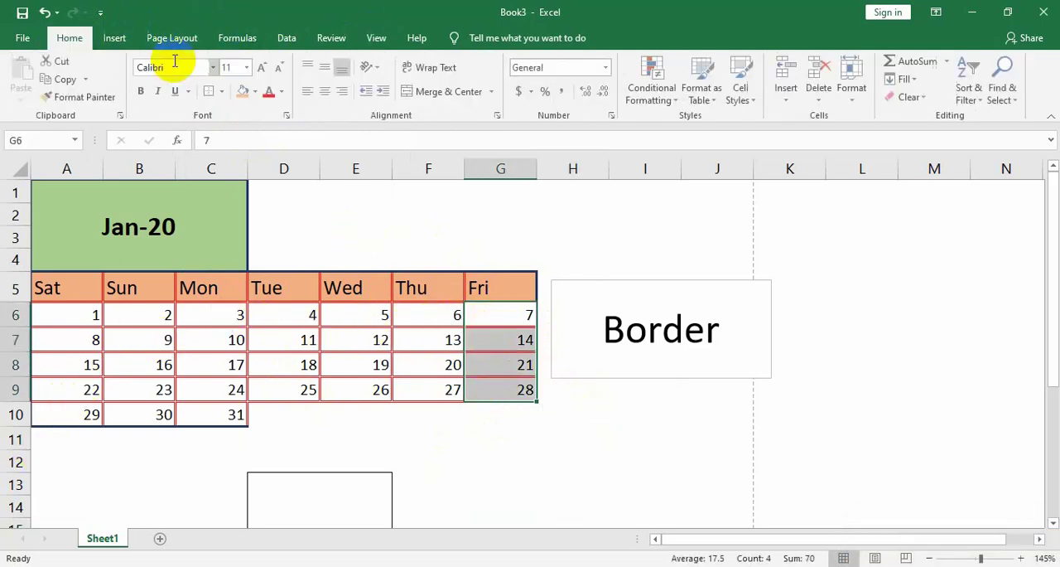
pyautogui.click(256, 93)
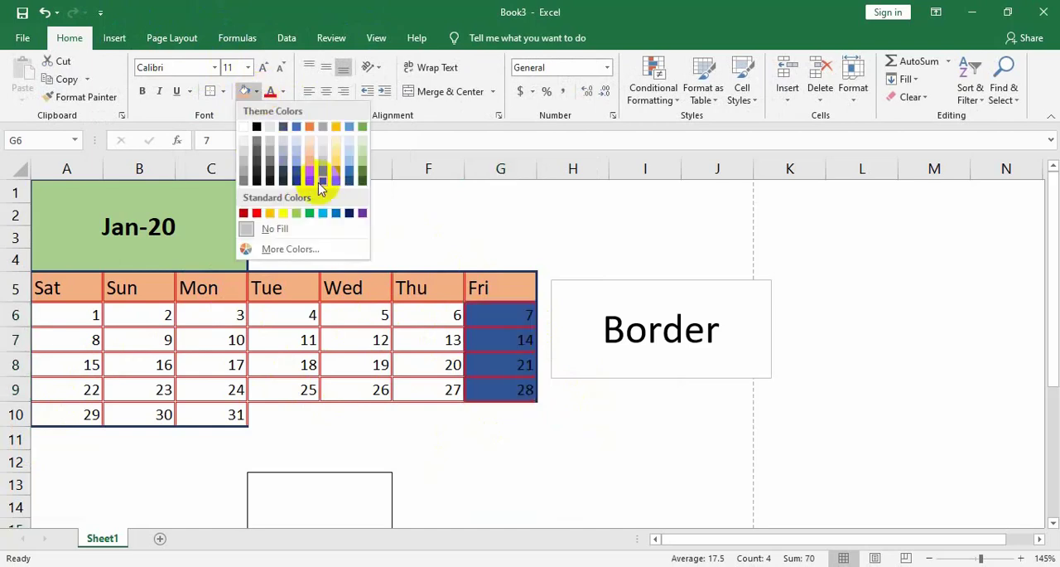
pyautogui.click(263, 214)
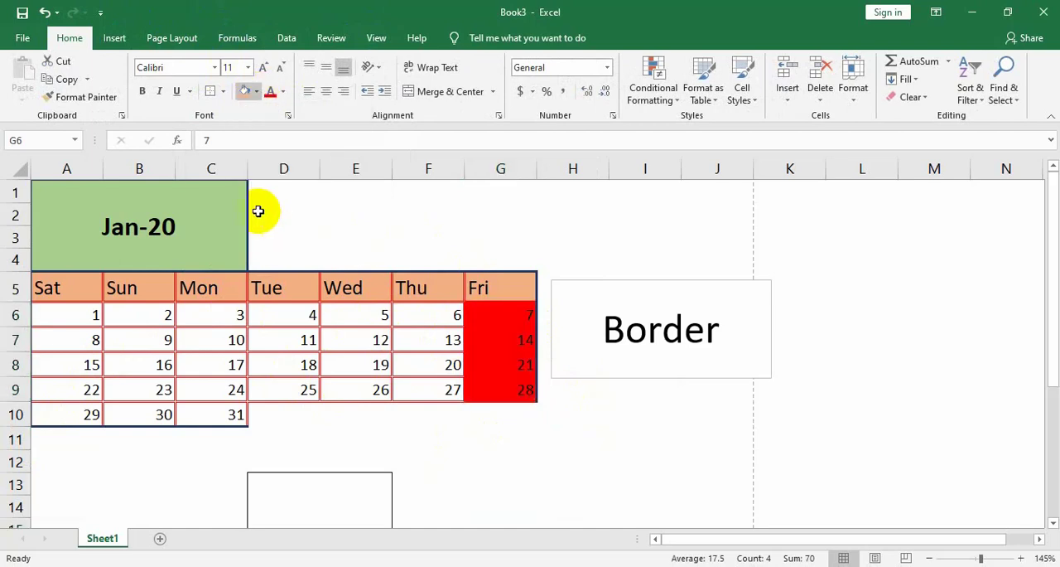
# Apply all borders to the Friday dates in G6:G9 and set their font color to white
pyautogui.click(226, 93)
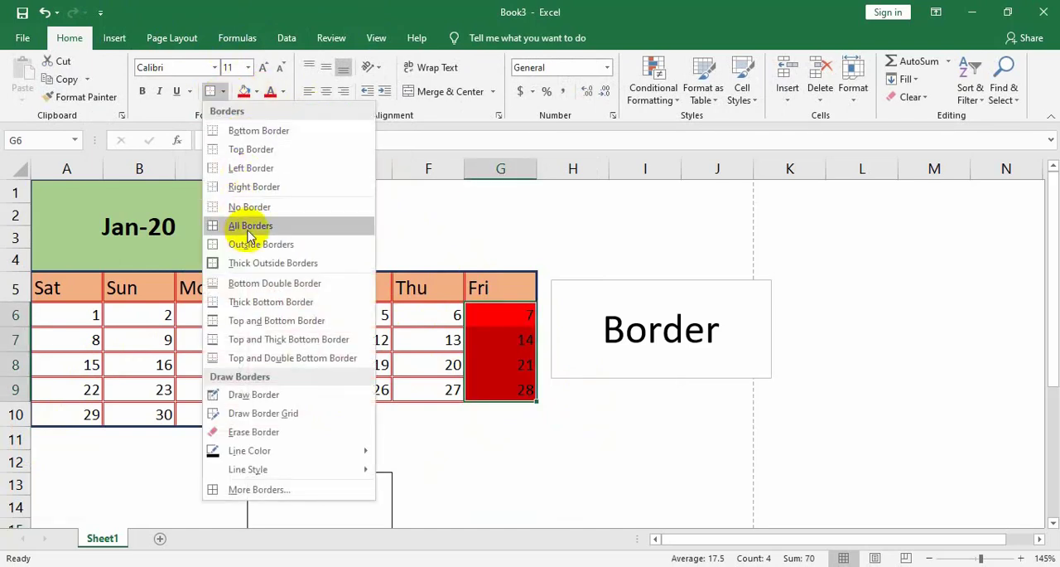
pyautogui.click(250, 225)
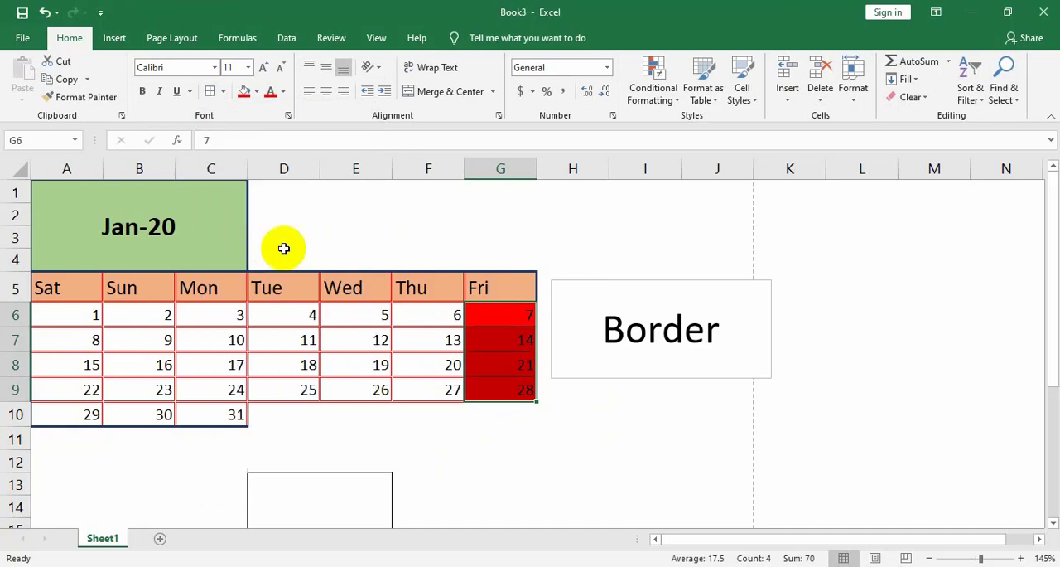
pyautogui.click(282, 94)
pyautogui.click(272, 143)
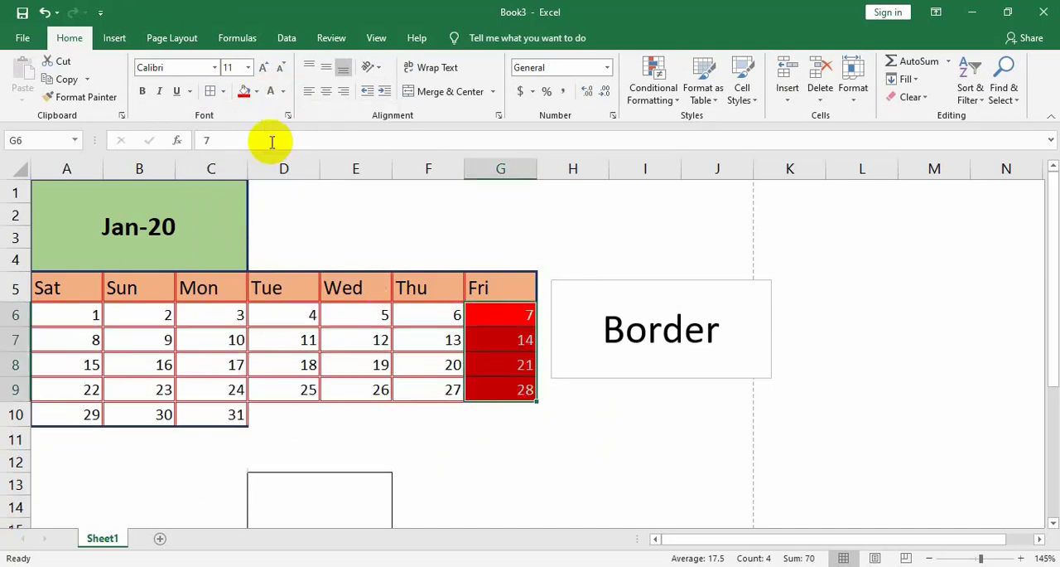
pyautogui.click(476, 440)
# Center the weekday headings and dates in A5:G10 horizontally
pyautogui.moveTo(42, 299); pyautogui.dragTo(481, 409)
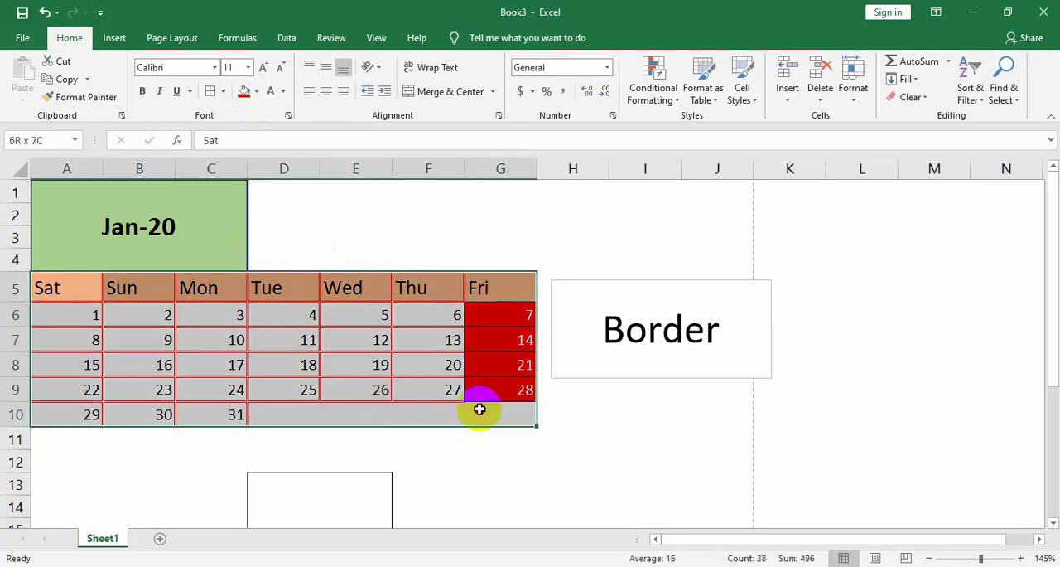
pyautogui.click(332, 91)
pyautogui.click(596, 439)
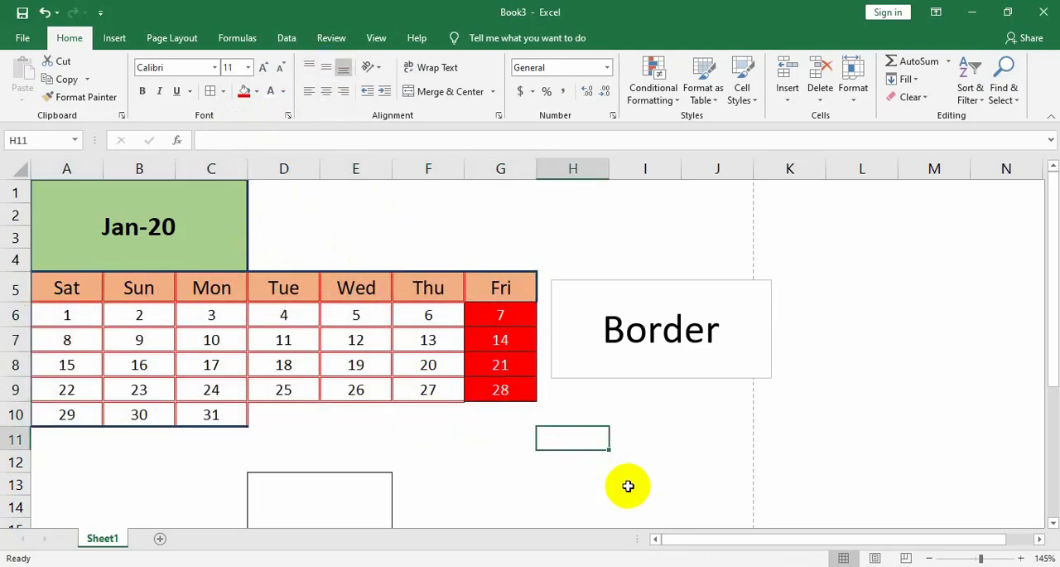